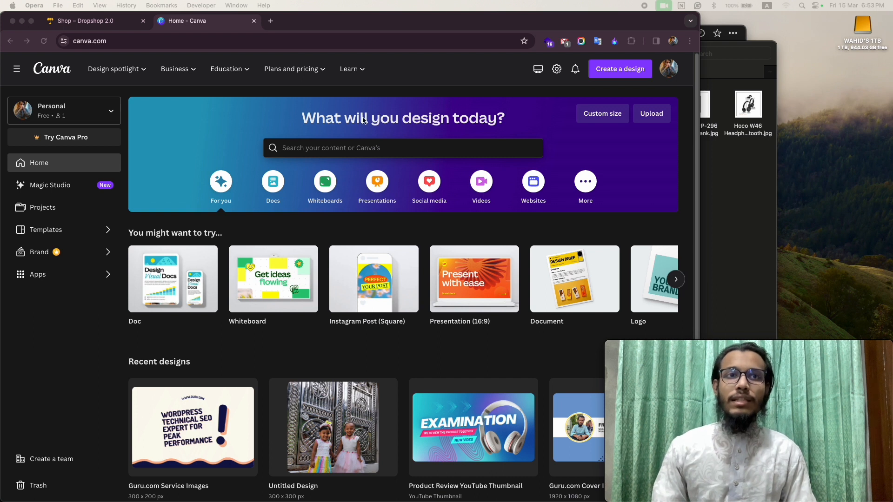
- Search the design types for "facebook" and create a new Facebook Post (Square) design
{"action": "left_click", "coordinate": [612, 74]}
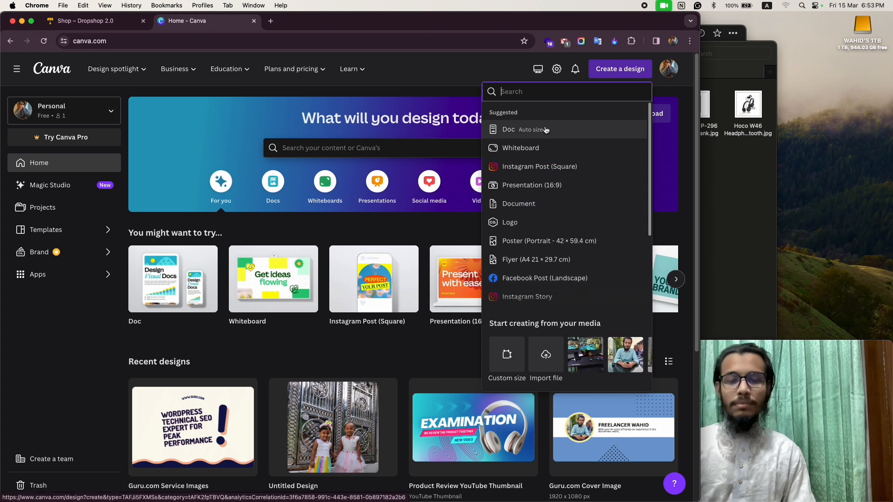
{"action": "type", "text": "favebo"}
{"action": "key", "text": "BackSpace"}
{"action": "key", "text": "BackSpace"}
{"action": "key", "text": "BackSpace"}
{"action": "key", "text": "BackSpace"}
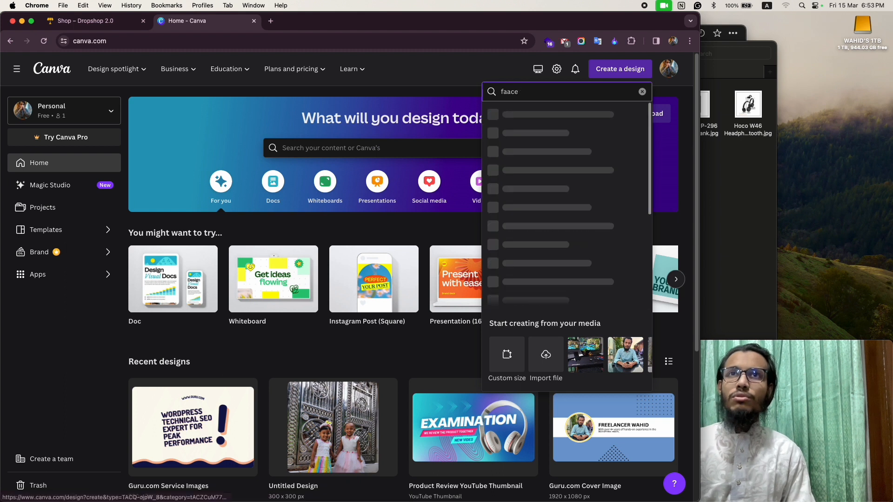
{"action": "type", "text": "cebook"}
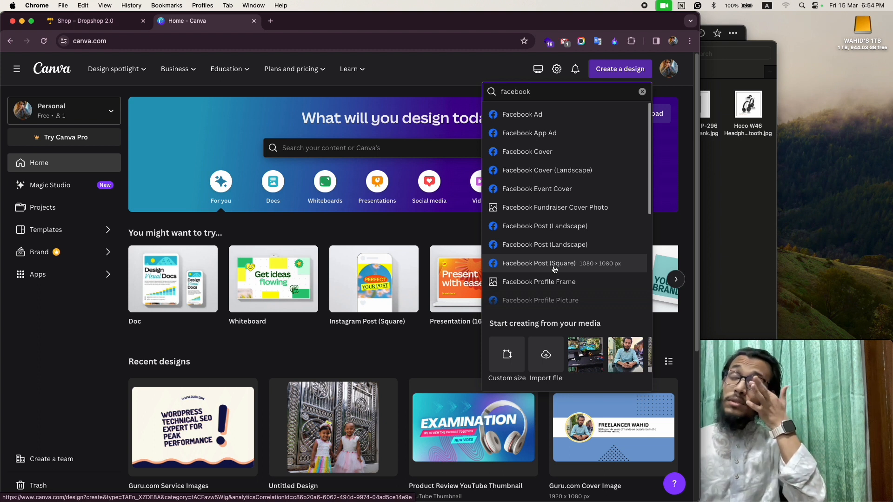
{"action": "scroll", "coordinate": [553, 265], "scroll_direction": "down", "scroll_amount": 1}
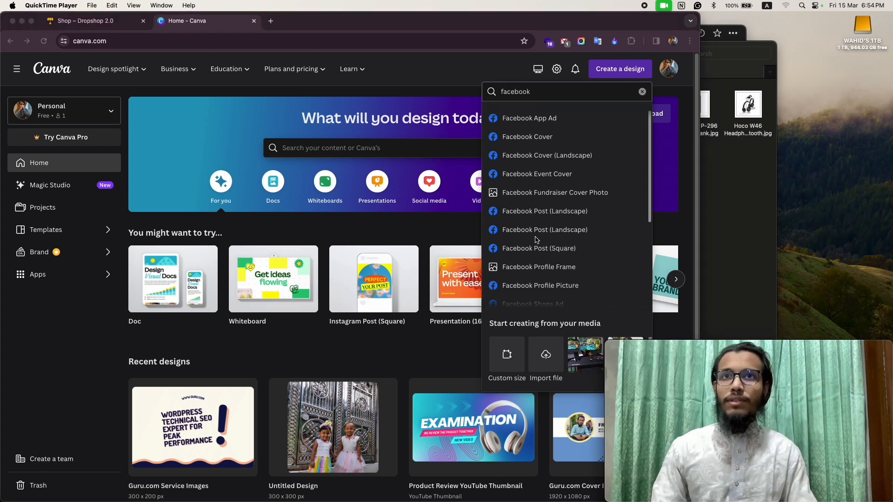
{"action": "left_click", "coordinate": [523, 250]}
{"action": "left_click", "coordinate": [531, 250]}
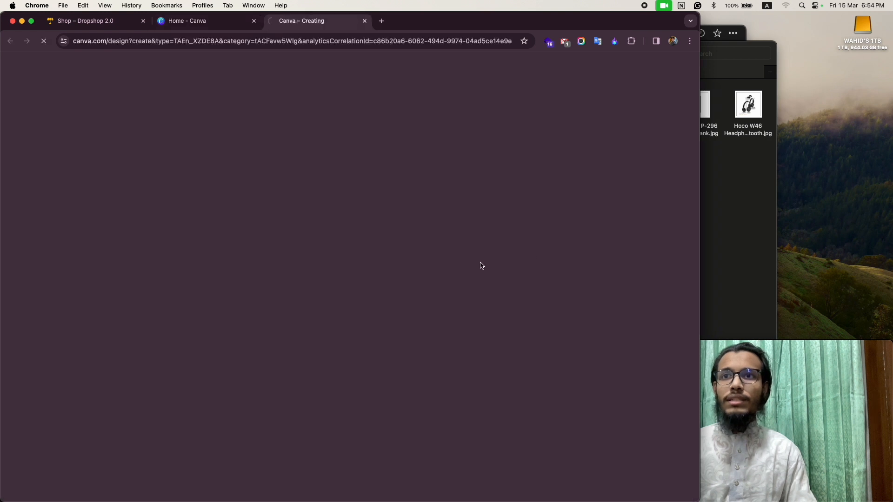
- Switch to QuickTime Player, make its camera window float on top of other windows, and return to the blank design
{"action": "left_click", "coordinate": [792, 431]}
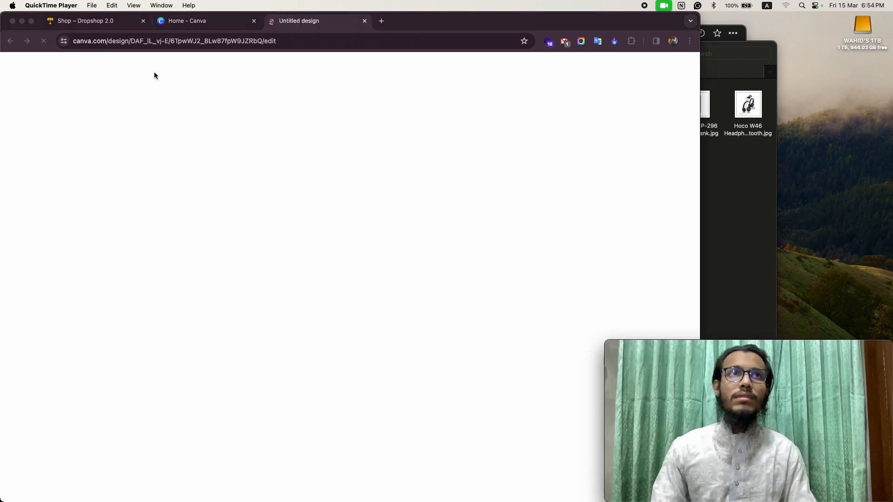
{"action": "left_click", "coordinate": [133, 5]}
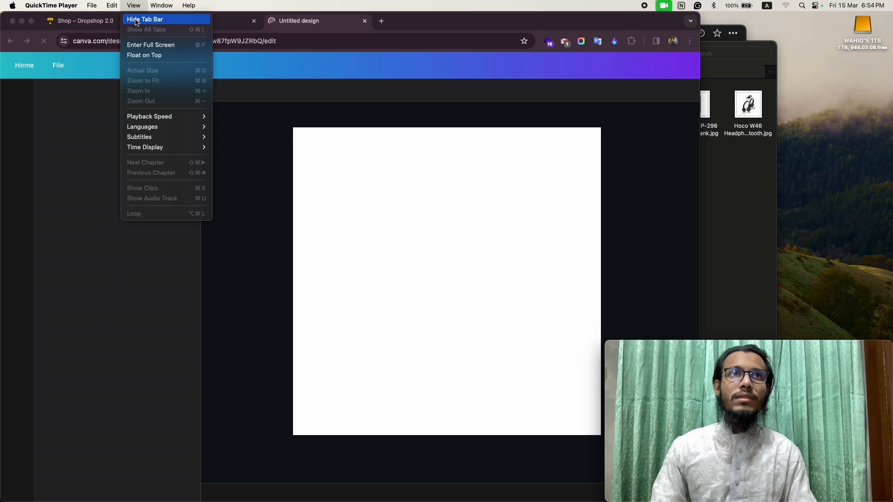
{"action": "left_click", "coordinate": [145, 57]}
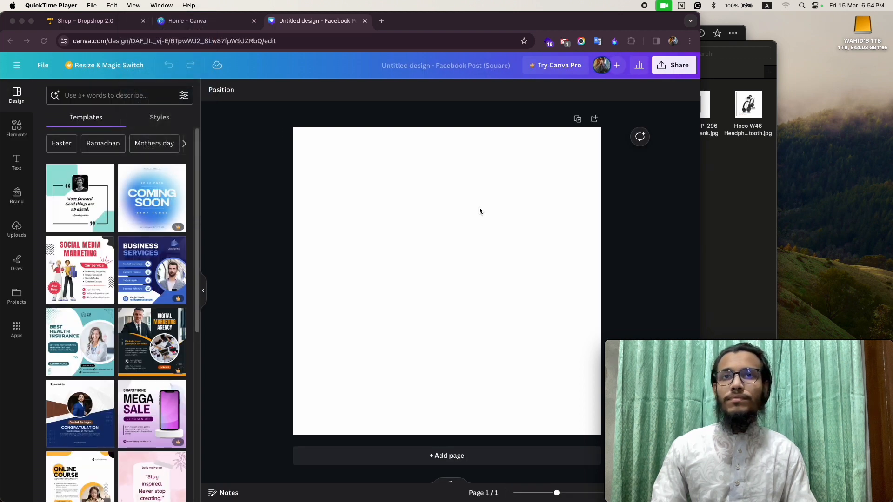
{"action": "left_click", "coordinate": [390, 242]}
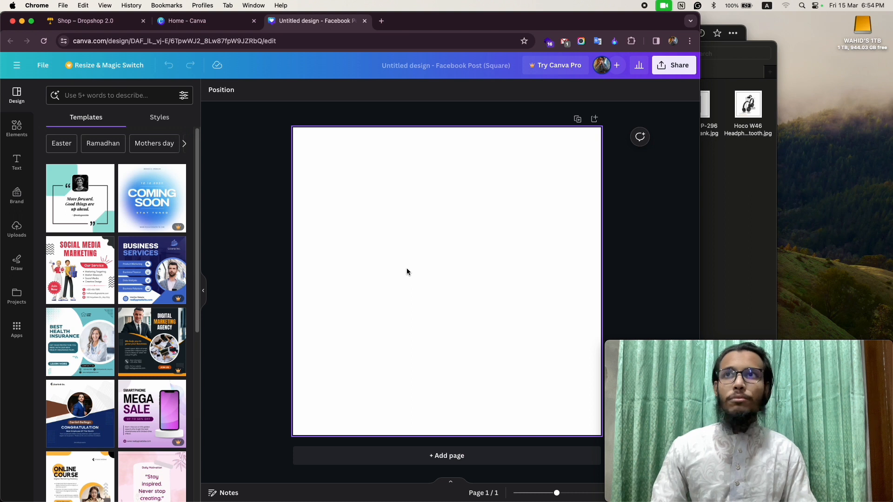
- Switch to Finder and look through Documents and Recents for product images, including the Kiam rice cooker picture
{"action": "left_click", "coordinate": [736, 235]}
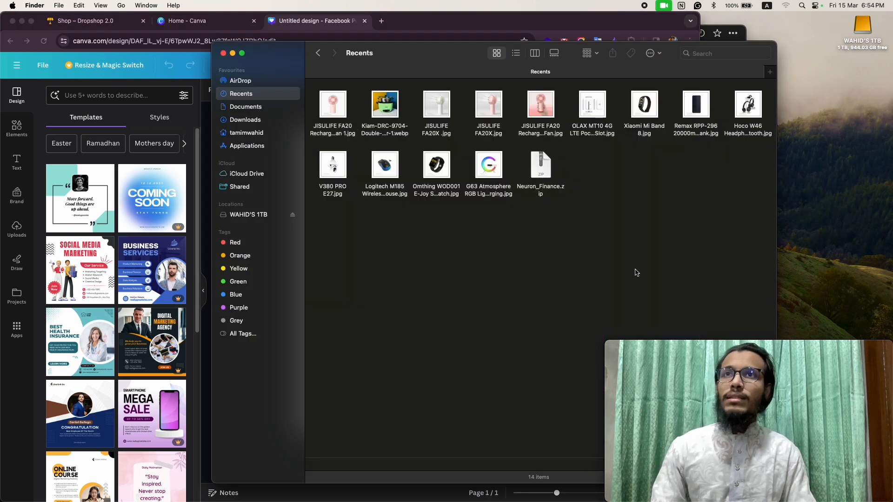
{"action": "left_click", "coordinate": [250, 108]}
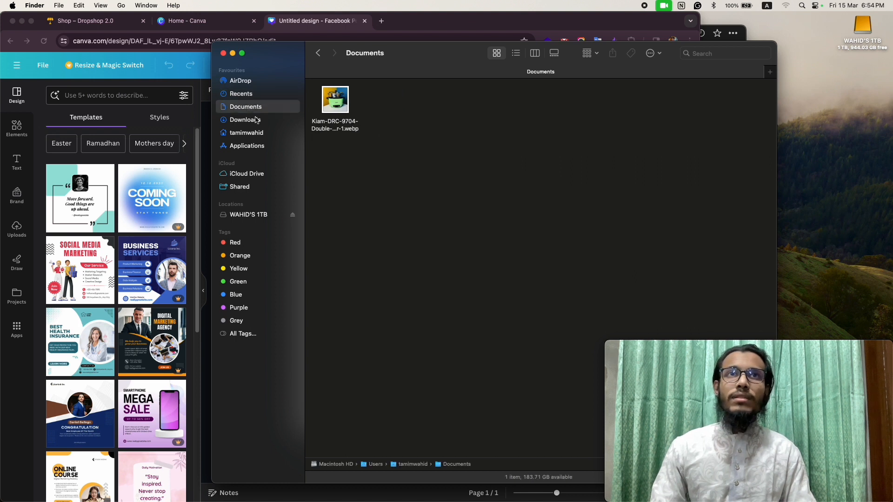
{"action": "left_click", "coordinate": [246, 95]}
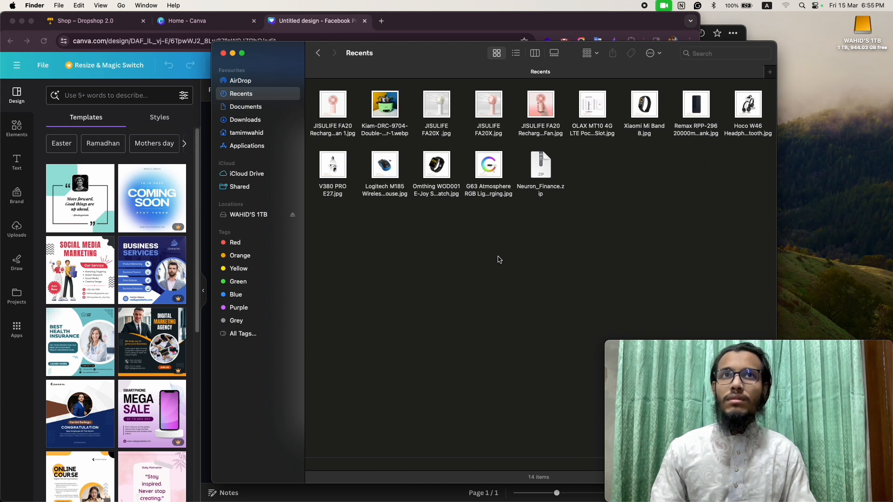
{"action": "left_click", "coordinate": [390, 117]}
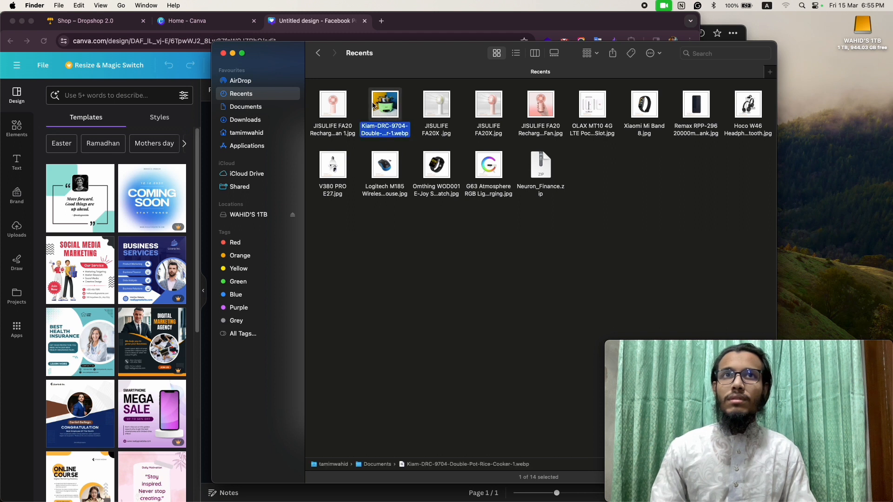
{"action": "left_click_drag", "start_coordinate": [395, 116], "coordinate": [453, 218]}
{"action": "left_click", "coordinate": [207, 228]}
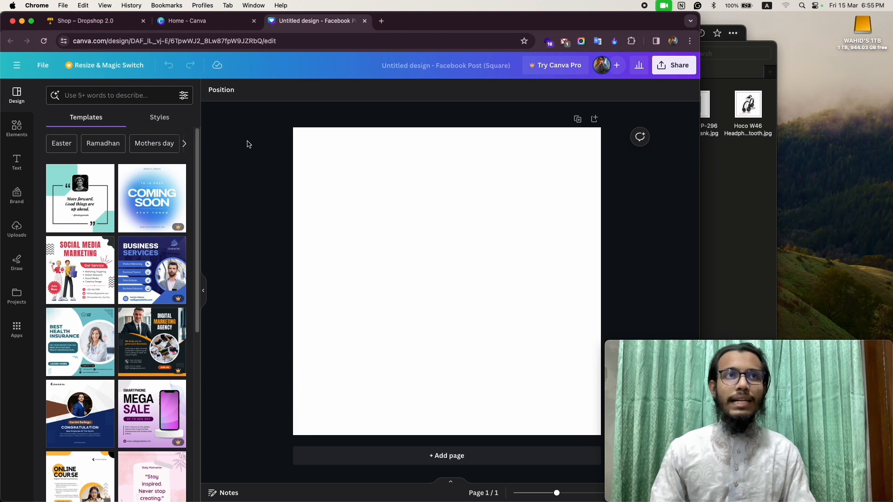
- Search the design templates for "product"
{"action": "scroll", "coordinate": [120, 304], "scroll_direction": "down", "scroll_amount": 3}
{"action": "scroll", "coordinate": [120, 304], "scroll_direction": "up", "scroll_amount": 5}
{"action": "left_click", "coordinate": [96, 93]}
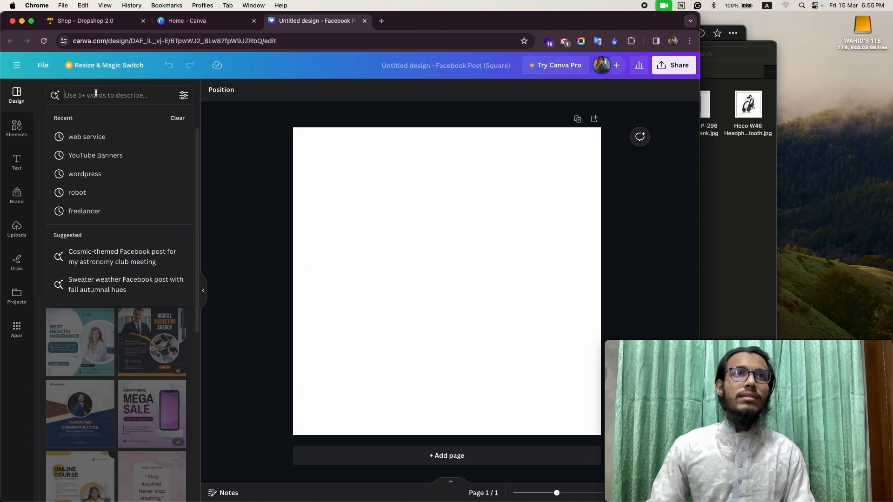
{"action": "type", "text": "prodcu"}
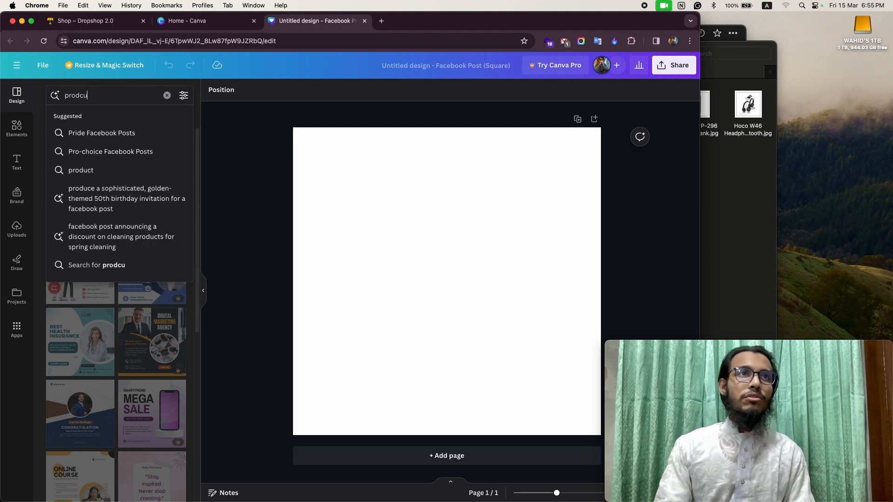
{"action": "key", "text": "BackSpace"}
{"action": "key", "text": "BackSpace"}
{"action": "type", "text": "uct"}
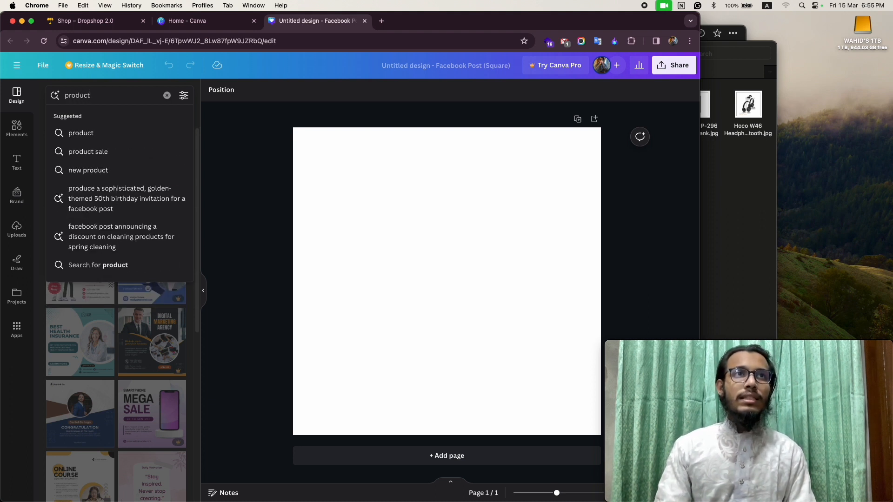
{"action": "key", "text": "Return"}
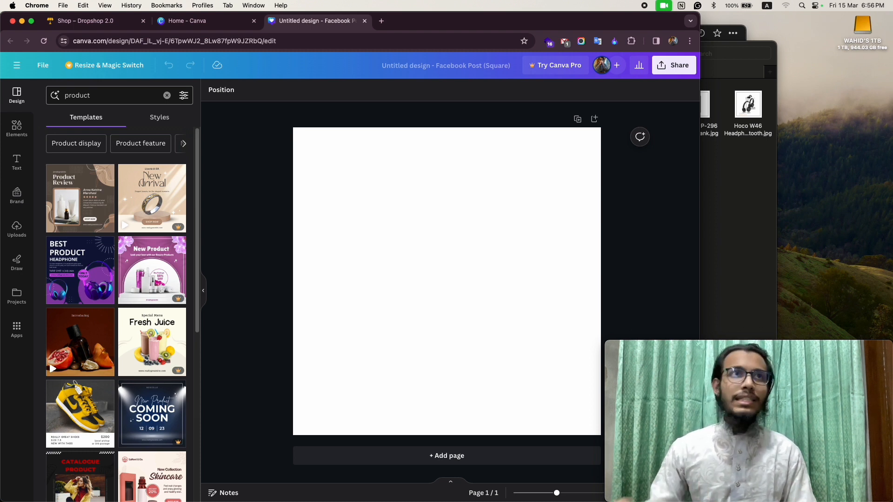
- Check the Resize & Magic Switch options and look through the product templates
{"action": "left_click", "coordinate": [95, 69]}
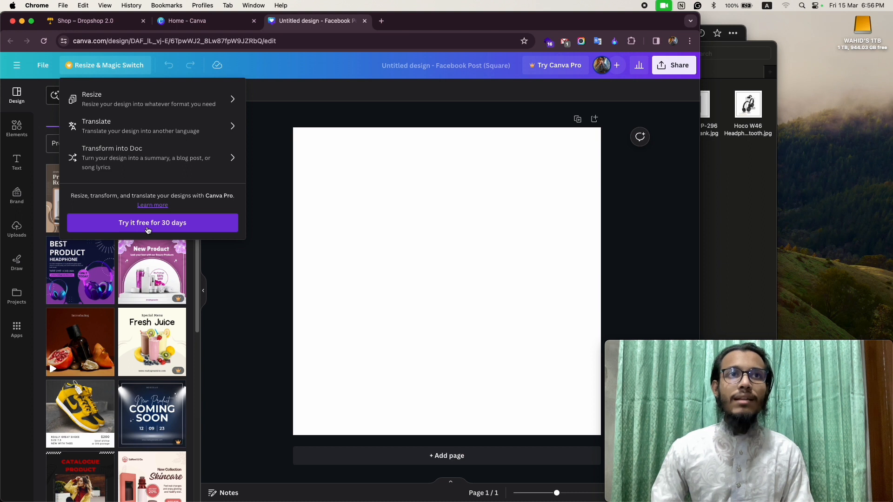
{"action": "left_click", "coordinate": [234, 310]}
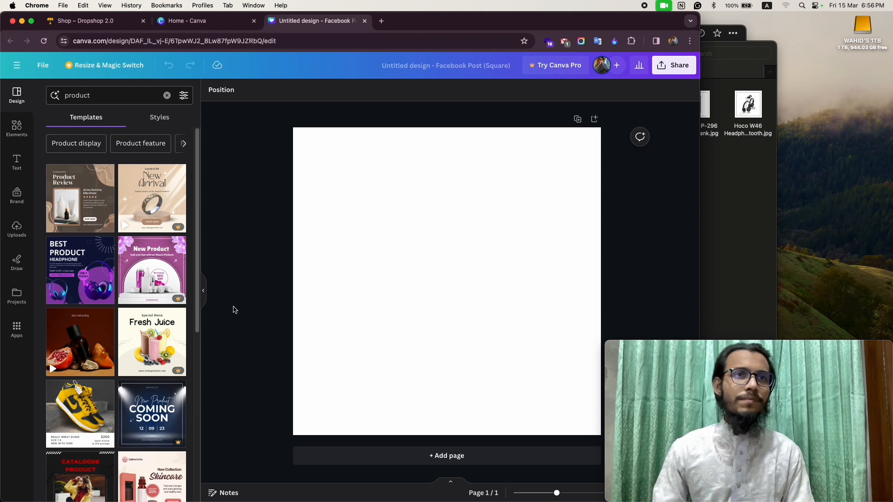
{"action": "scroll", "coordinate": [100, 295], "scroll_direction": "down", "scroll_amount": 2}
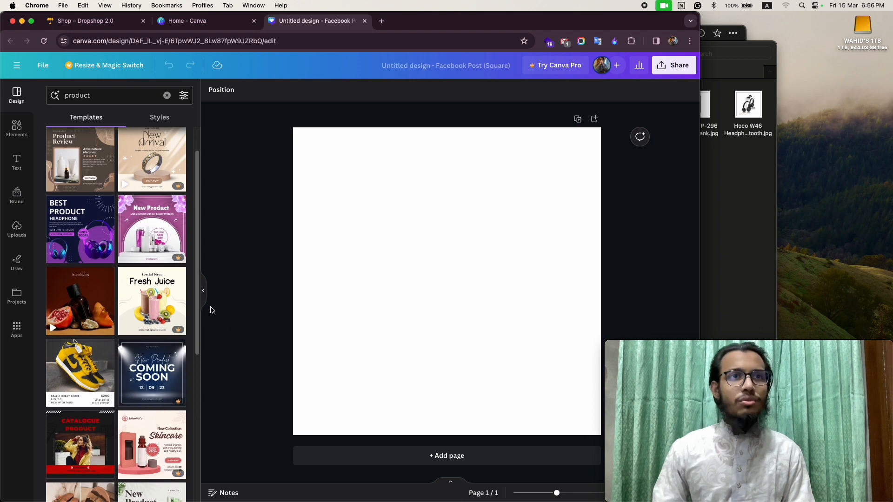
{"action": "scroll", "coordinate": [136, 305], "scroll_direction": "down", "scroll_amount": 7}
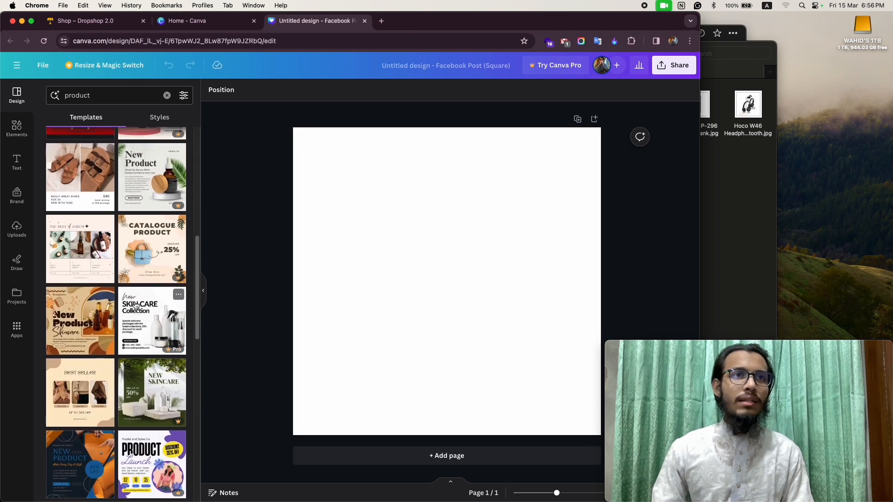
- Glance at the product images in Finder, and open Photopea in a new browser tab
{"action": "left_click", "coordinate": [713, 205]}
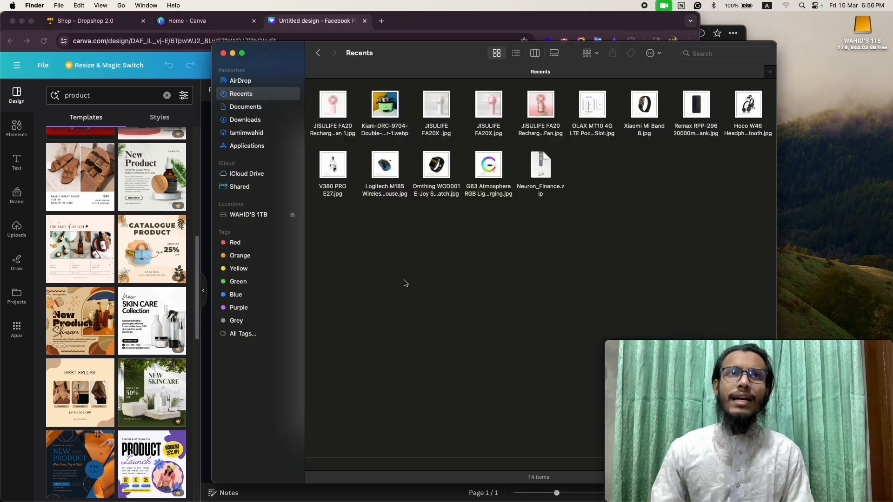
{"action": "left_click", "coordinate": [422, 19]}
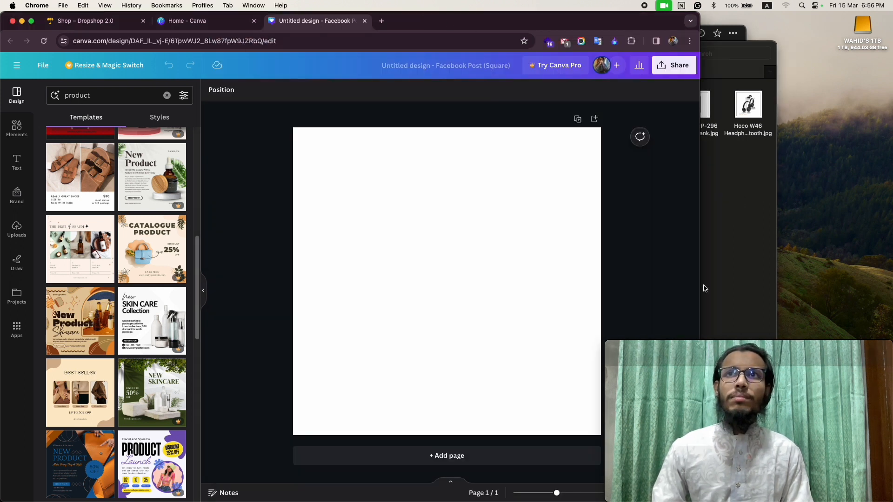
{"action": "left_click", "coordinate": [382, 21]}
{"action": "type", "text": "phot"}
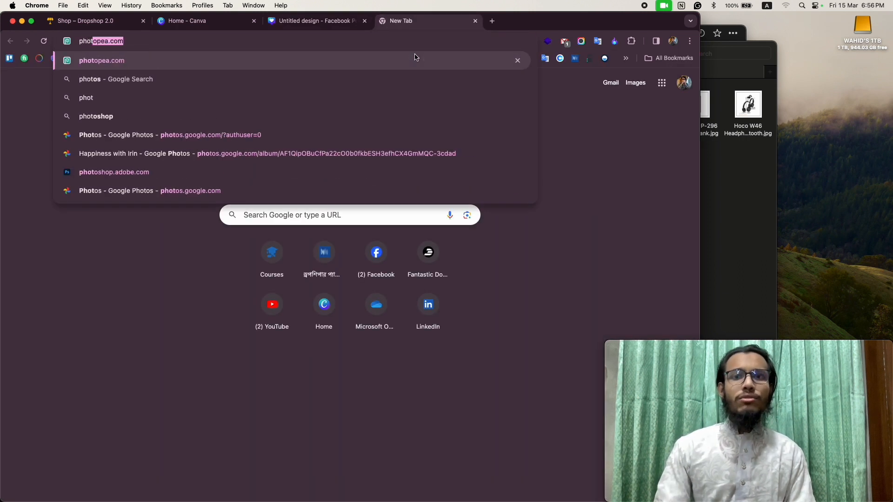
{"action": "key", "text": "Return"}
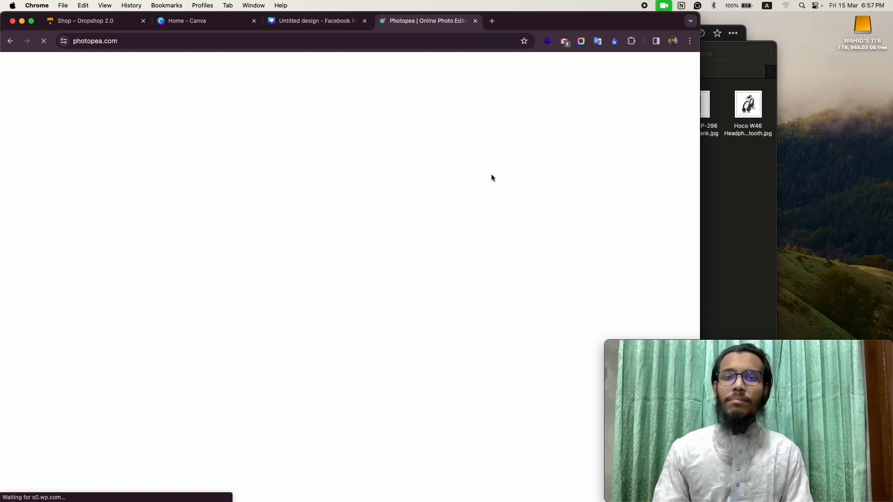
- Compare the product templates in Canva with the JISULIFE fan images in Finder's Recents to find a suitable layout
{"action": "left_click", "coordinate": [315, 22]}
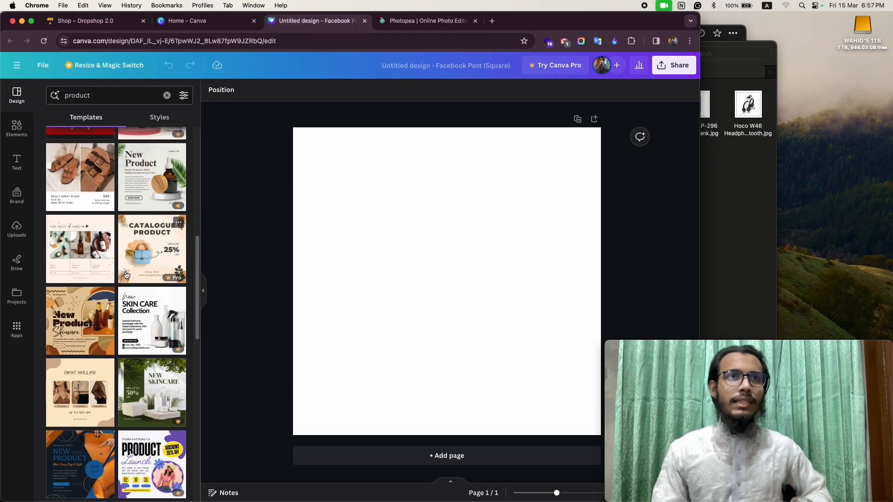
{"action": "scroll", "coordinate": [133, 274], "scroll_direction": "up", "scroll_amount": 10}
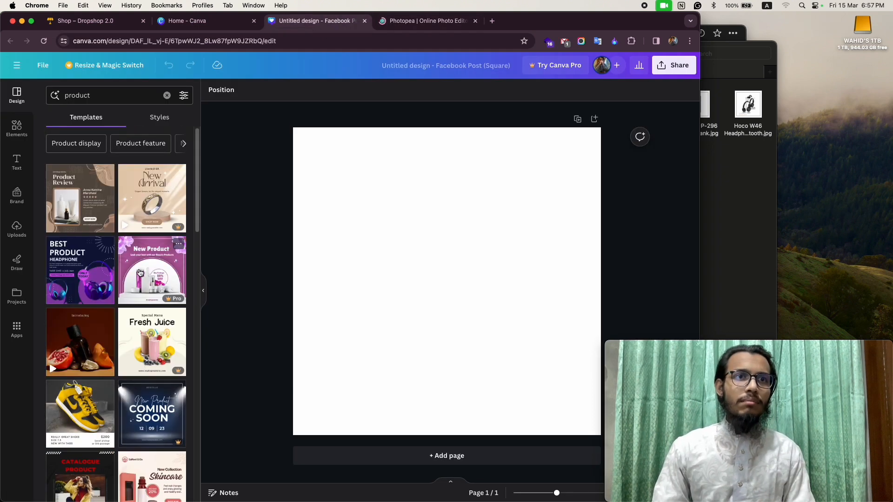
{"action": "scroll", "coordinate": [141, 273], "scroll_direction": "down", "scroll_amount": 3}
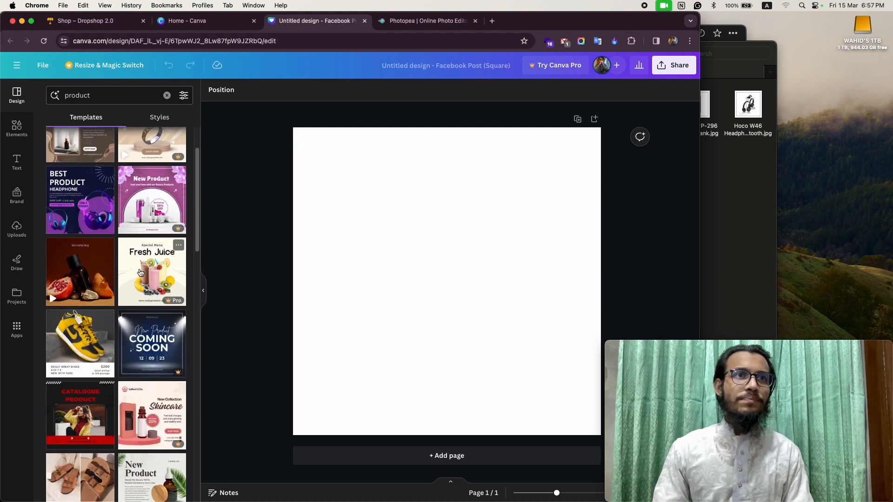
{"action": "left_click", "coordinate": [722, 209]}
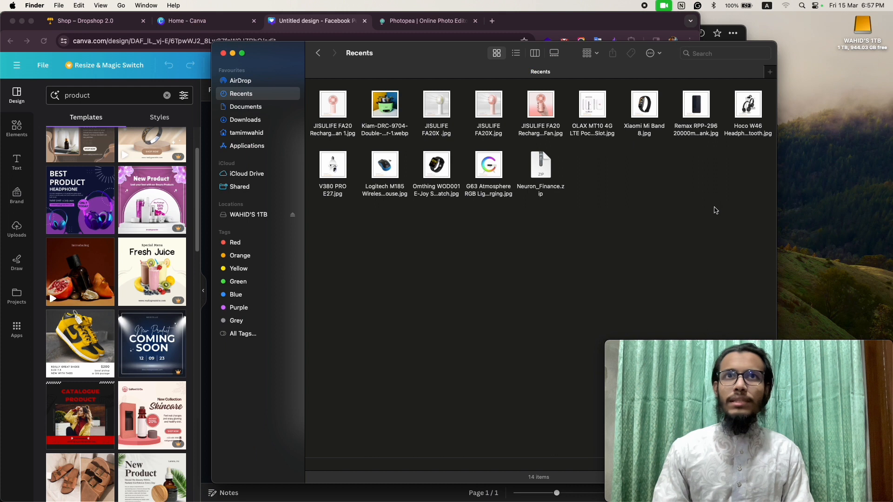
{"action": "left_click", "coordinate": [498, 112]}
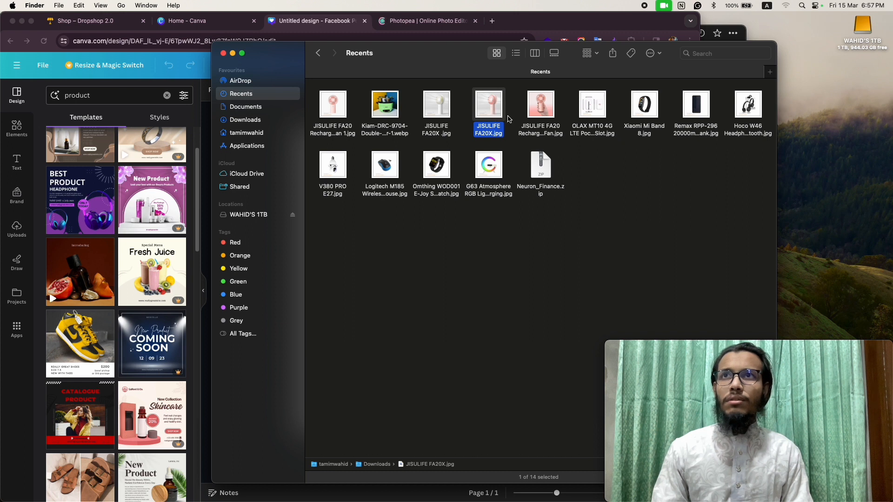
{"action": "left_click", "coordinate": [332, 117]}
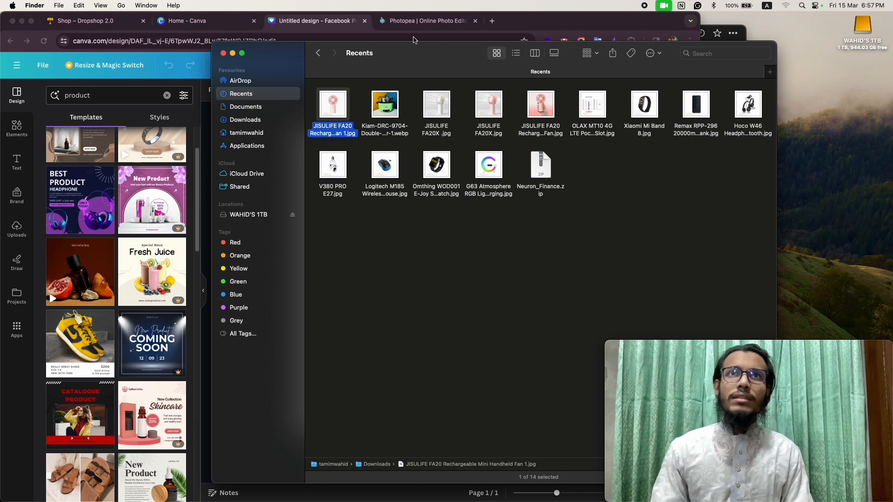
{"action": "left_click", "coordinate": [401, 27]}
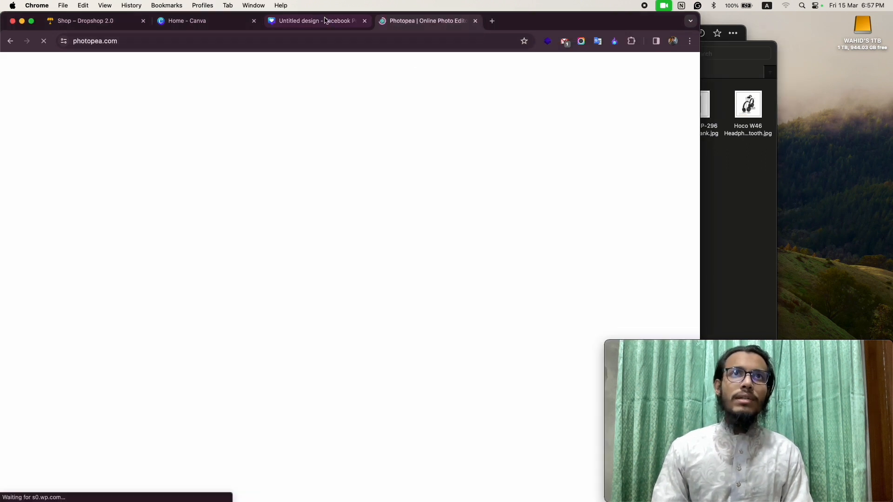
{"action": "left_click", "coordinate": [316, 21]}
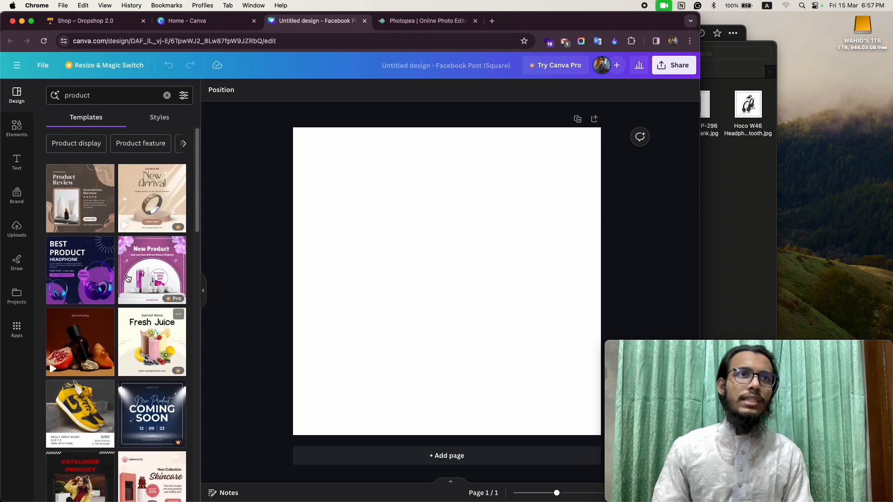
{"action": "scroll", "coordinate": [128, 279], "scroll_direction": "down", "scroll_amount": 4}
{"action": "scroll", "coordinate": [129, 279], "scroll_direction": "up", "scroll_amount": 3}
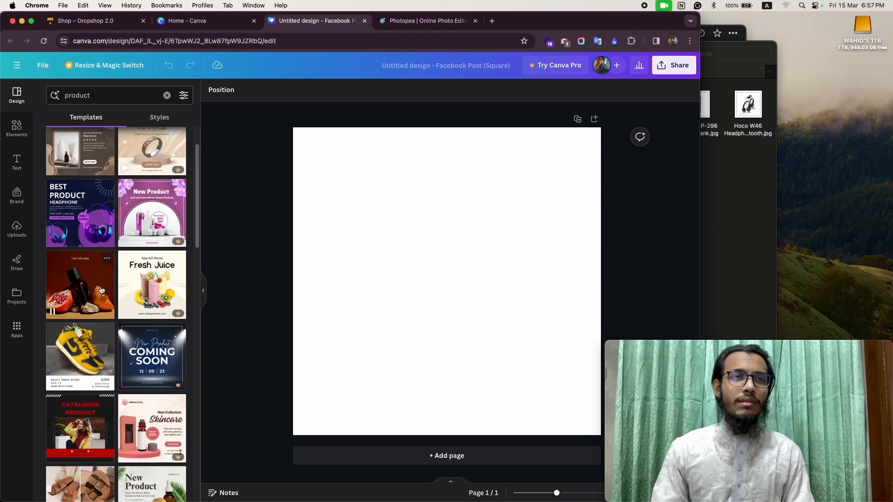
- Apply the navy and purple "Best Product Headphone" template to the page and delete both headphone photos
{"action": "left_click", "coordinate": [82, 220]}
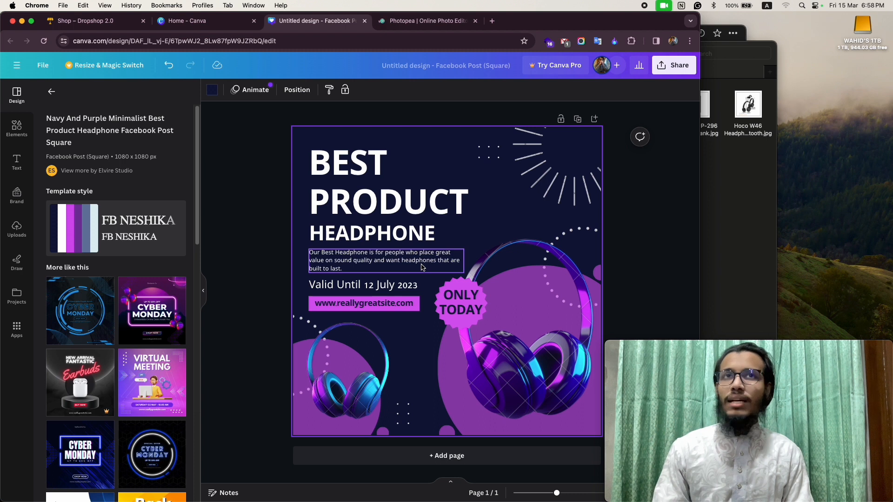
{"action": "left_click", "coordinate": [535, 355]}
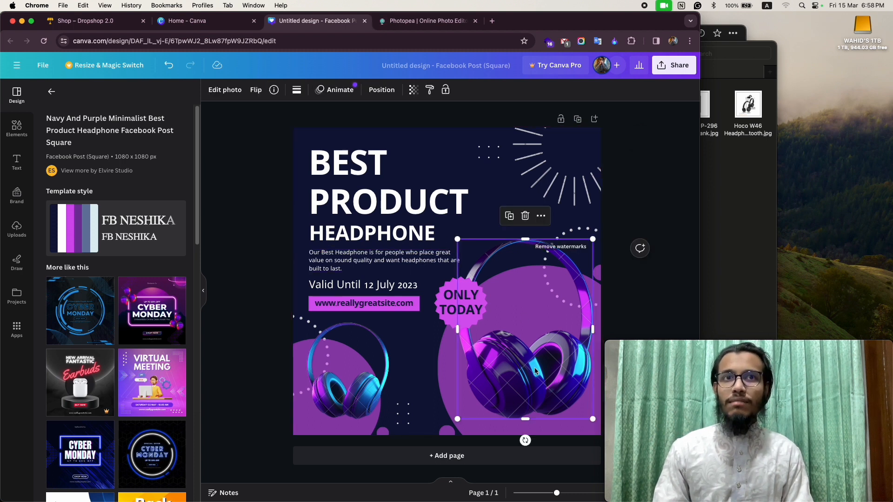
{"action": "left_click", "coordinate": [524, 217]}
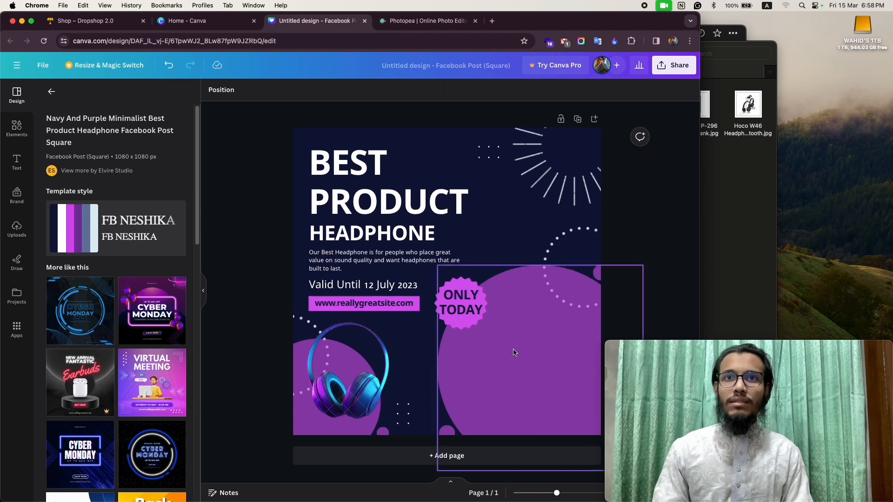
{"action": "left_click", "coordinate": [380, 363]}
{"action": "left_click", "coordinate": [348, 299]}
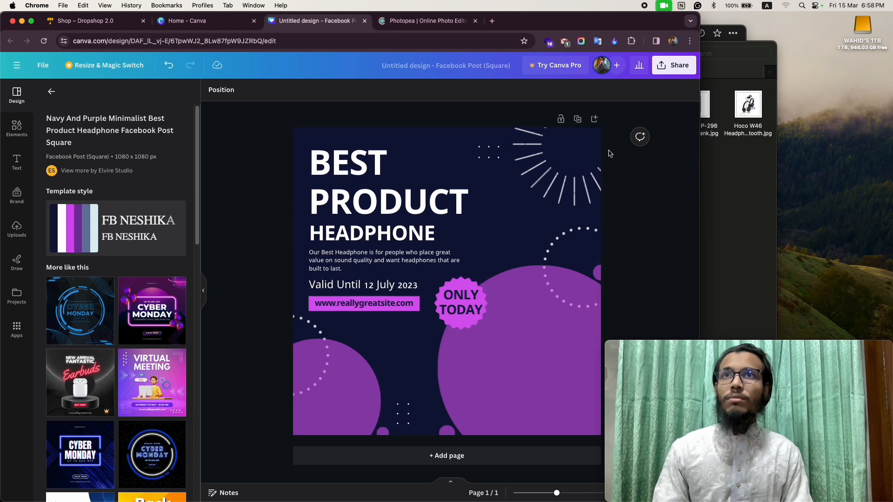
- Set the download file type to JPG and try to download the design to check for premium content
{"action": "left_click", "coordinate": [672, 65]}
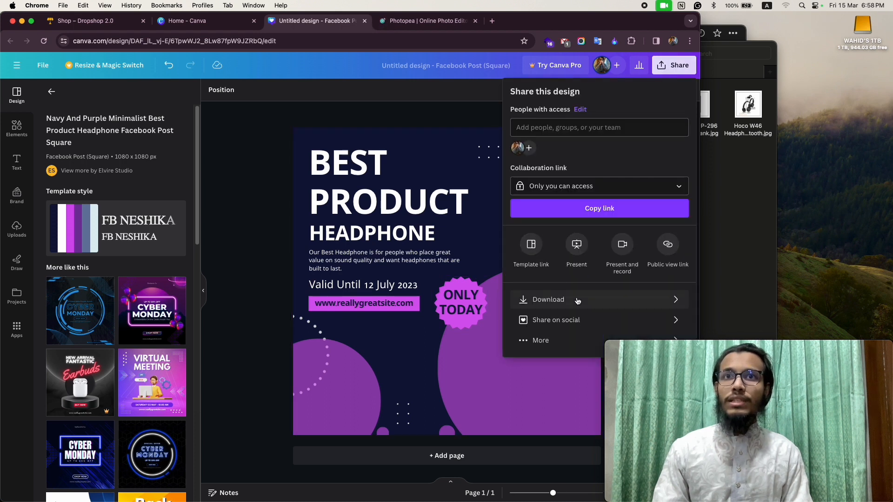
{"action": "left_click", "coordinate": [549, 304]}
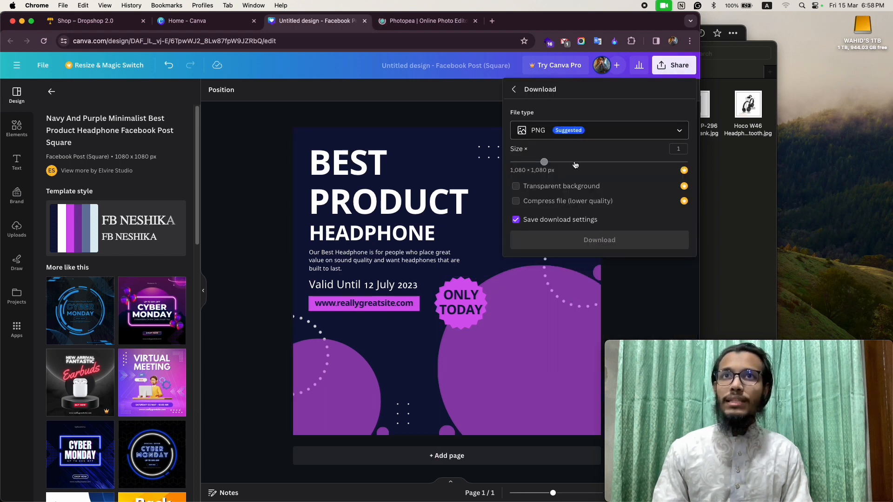
{"action": "left_click", "coordinate": [558, 129]}
{"action": "left_click", "coordinate": [566, 160]}
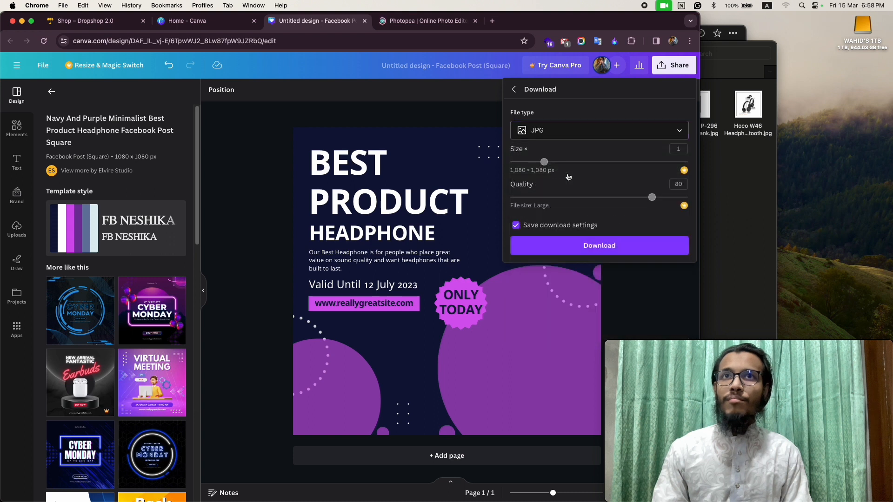
{"action": "left_click", "coordinate": [599, 246]}
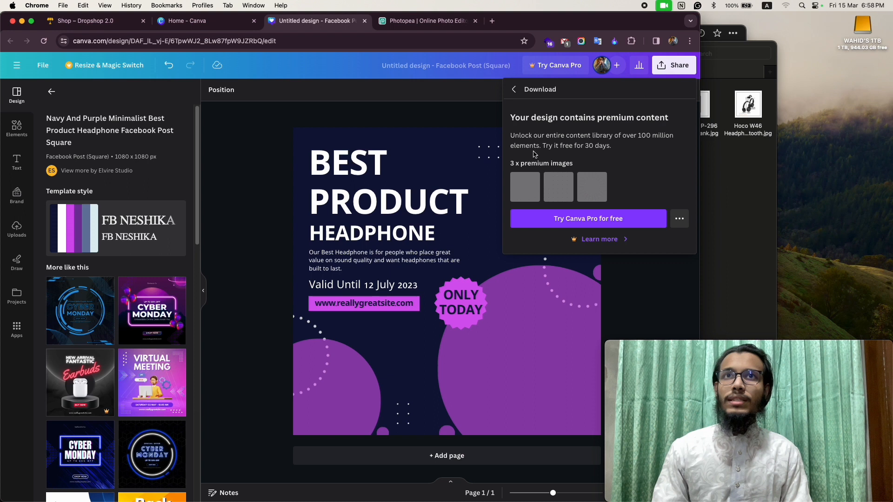
{"action": "left_click", "coordinate": [516, 93]}
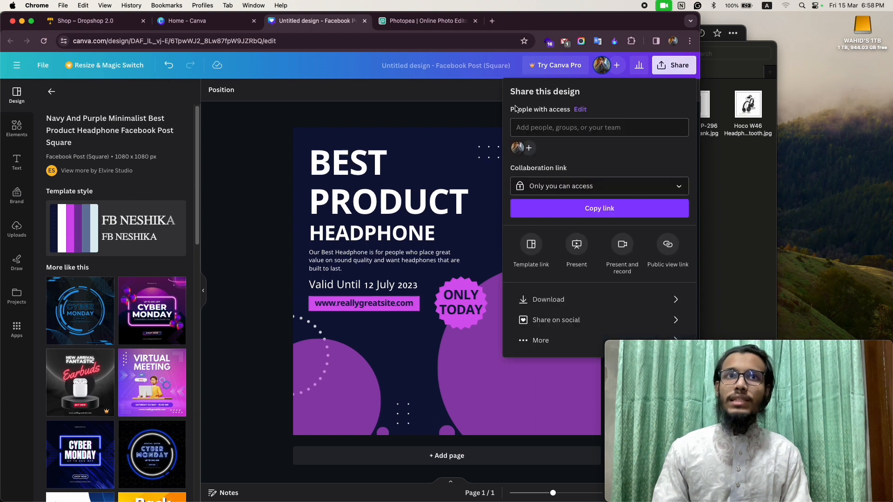
{"action": "left_click", "coordinate": [262, 217]}
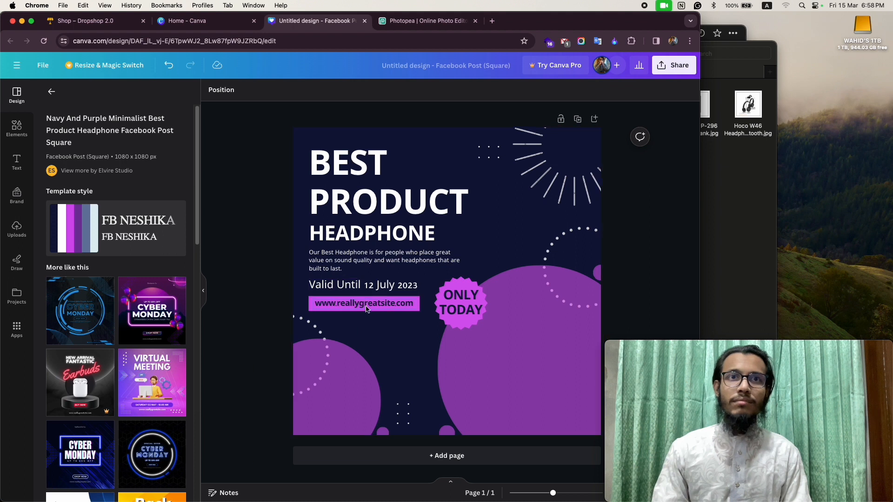
- Delete the watermarked dotted circle graphics beside the large and small purple circles
{"action": "left_click", "coordinate": [568, 262]}
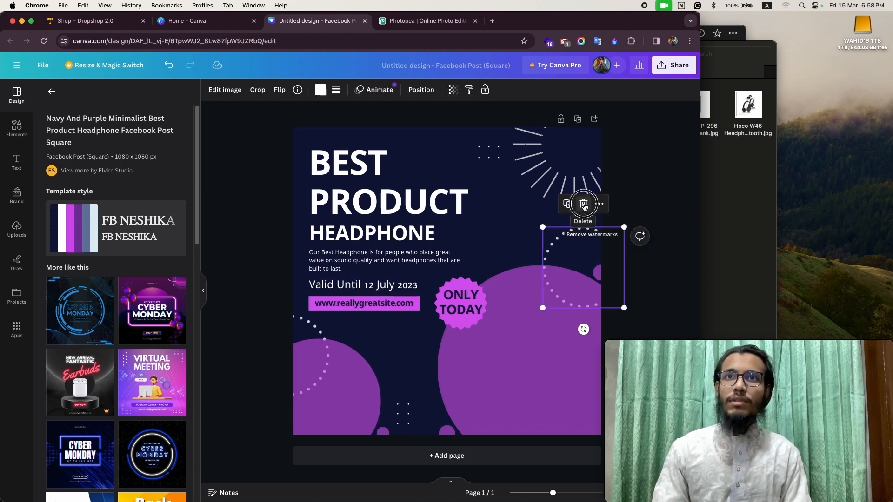
{"action": "left_click", "coordinate": [583, 204]}
{"action": "left_click", "coordinate": [564, 188]}
{"action": "left_click", "coordinate": [535, 322]}
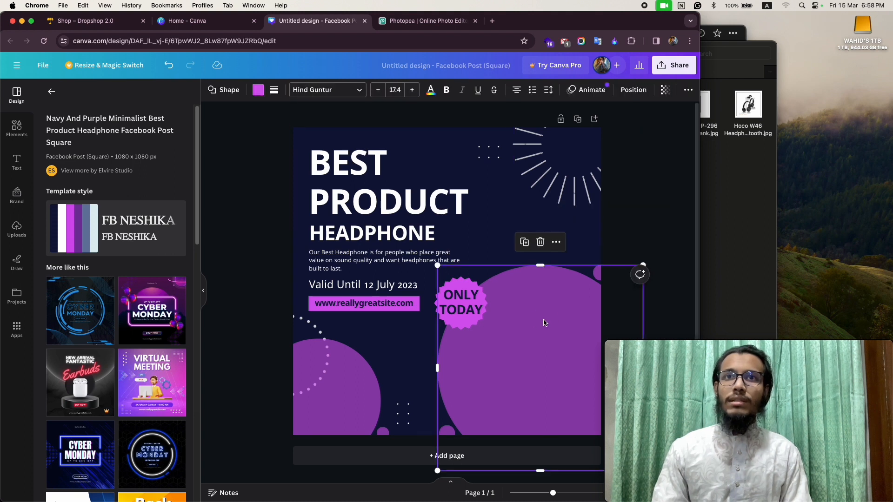
{"action": "left_click", "coordinate": [298, 352]}
{"action": "left_click", "coordinate": [301, 331]}
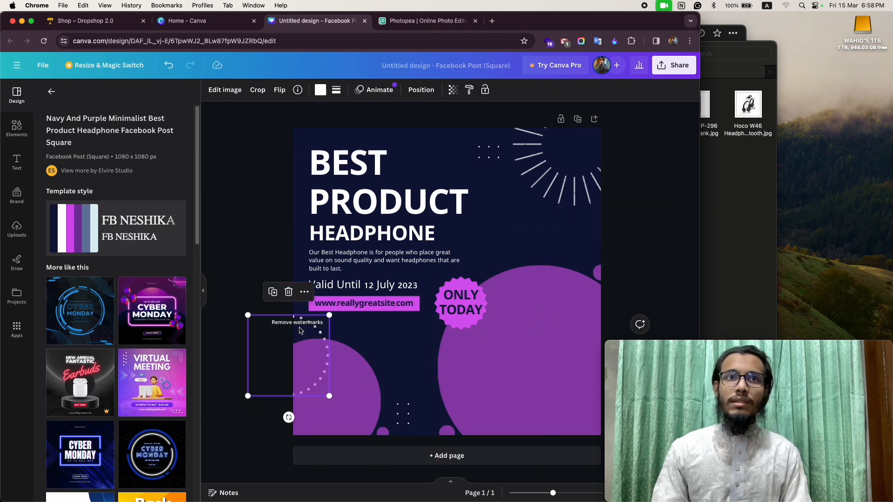
{"action": "left_click", "coordinate": [288, 291]}
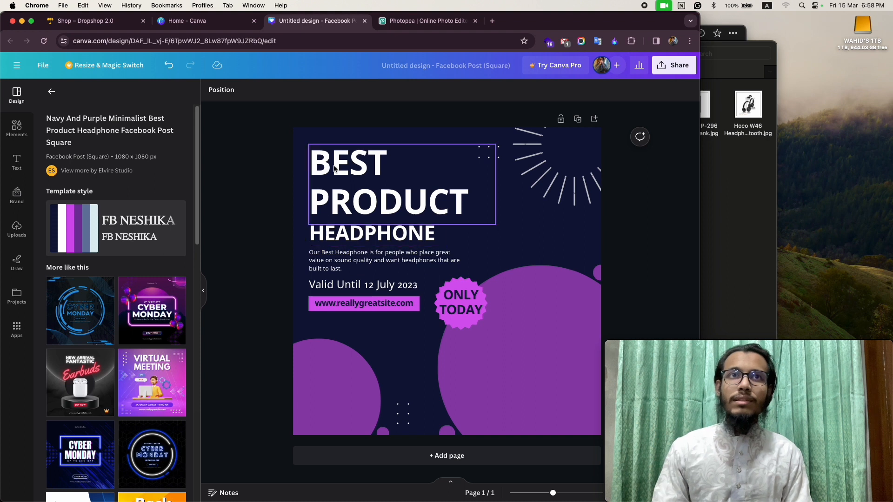
- Check the text elements for watermarks and delete the small dot grid between the two purple circles
{"action": "left_click", "coordinate": [389, 165]}
{"action": "left_click", "coordinate": [365, 237]}
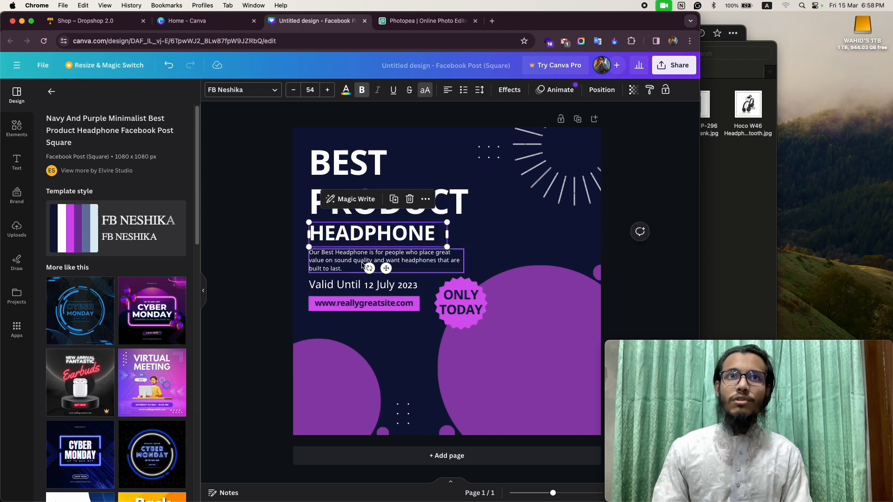
{"action": "left_click", "coordinate": [340, 268]}
{"action": "left_click", "coordinate": [345, 289]}
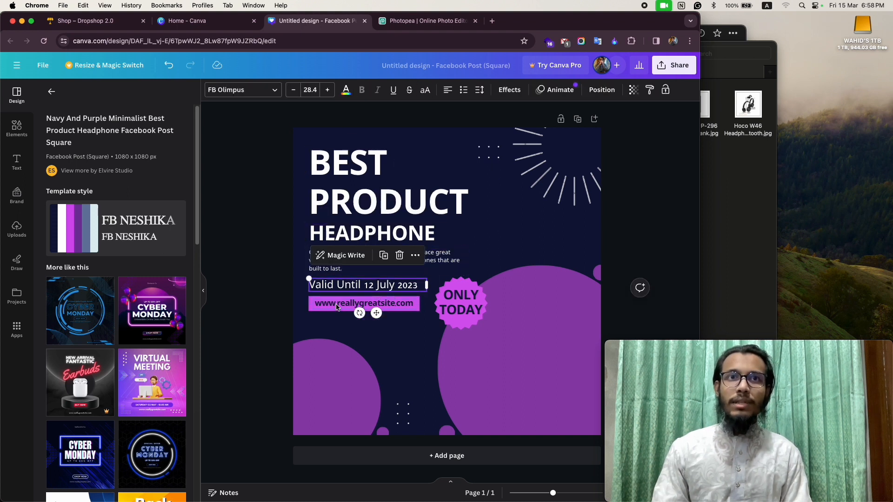
{"action": "left_click", "coordinate": [316, 305]}
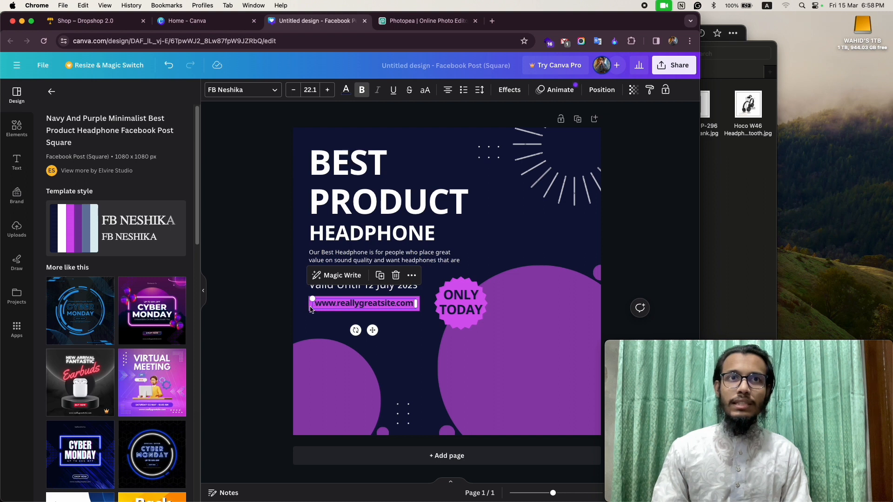
{"action": "left_click", "coordinate": [316, 313]}
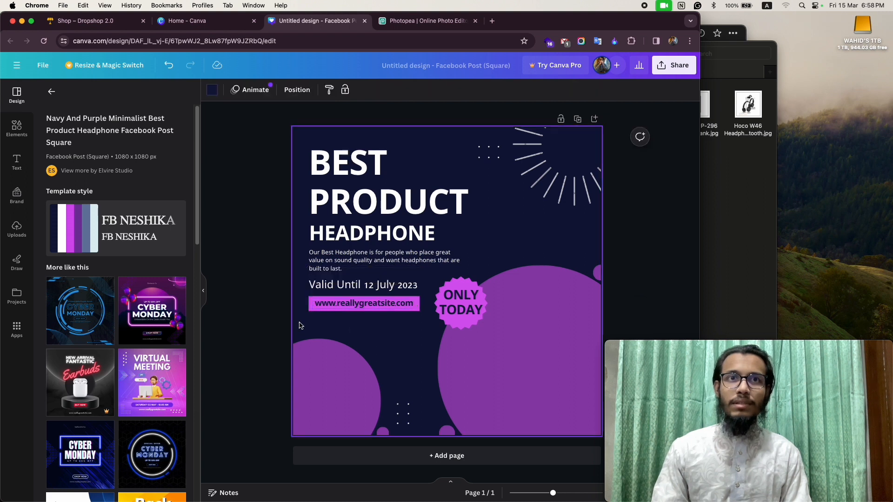
{"action": "left_click", "coordinate": [324, 390]}
{"action": "left_click", "coordinate": [403, 405]}
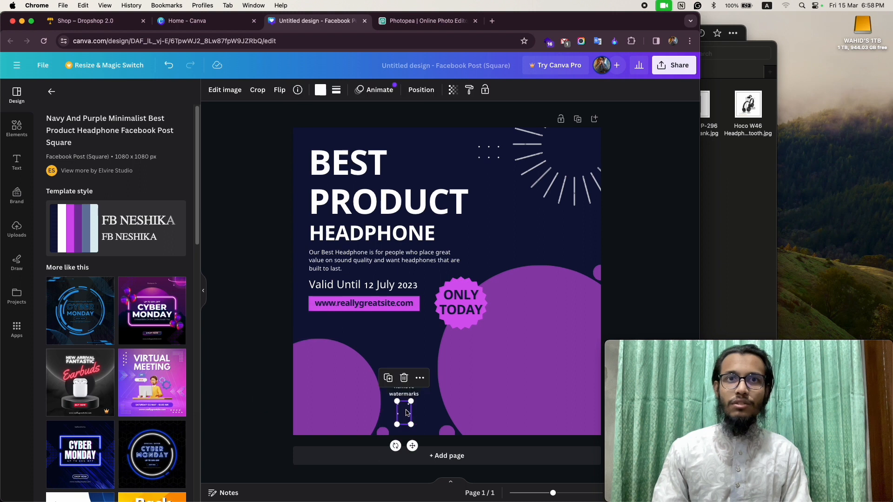
{"action": "left_click", "coordinate": [403, 377]}
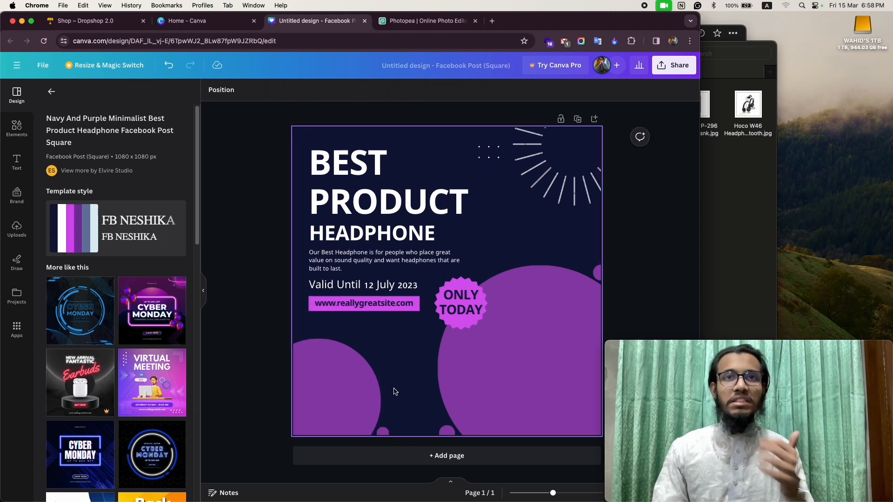
- Try the JPG download again to check for premium images, and delete the dot grid beside the "Best Product" title
{"action": "left_click", "coordinate": [674, 65]}
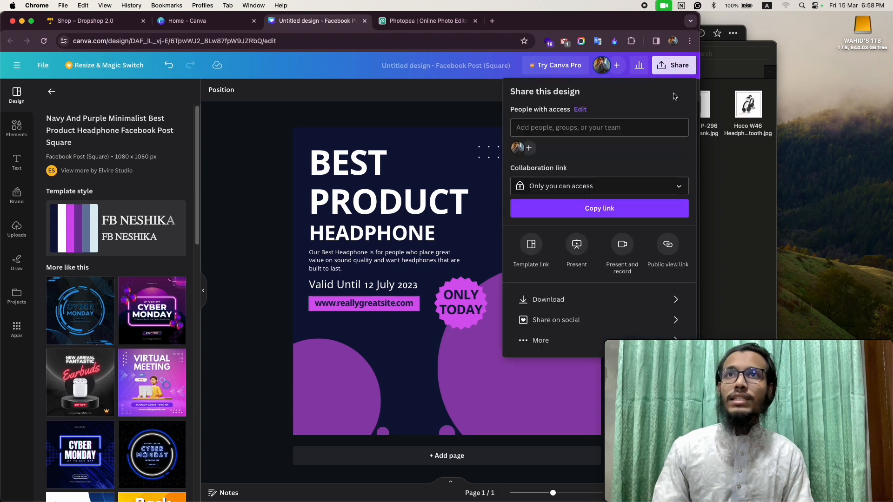
{"action": "left_click", "coordinate": [549, 300]}
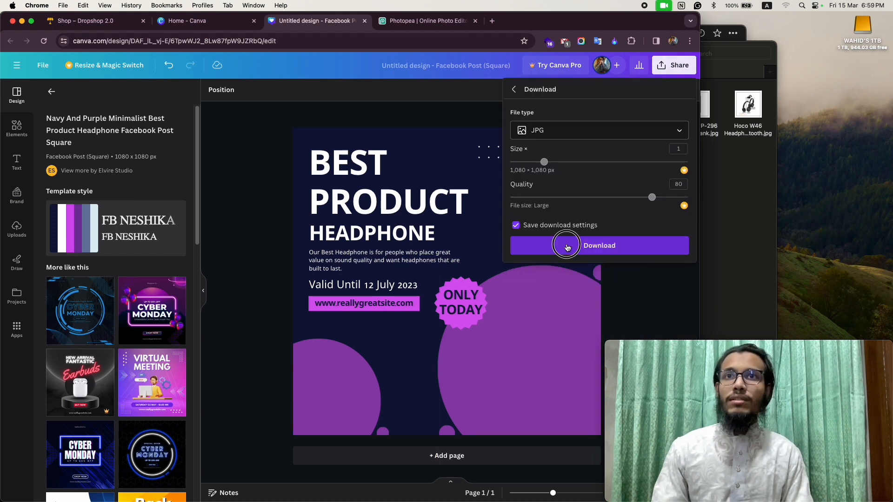
{"action": "left_click", "coordinate": [599, 247]}
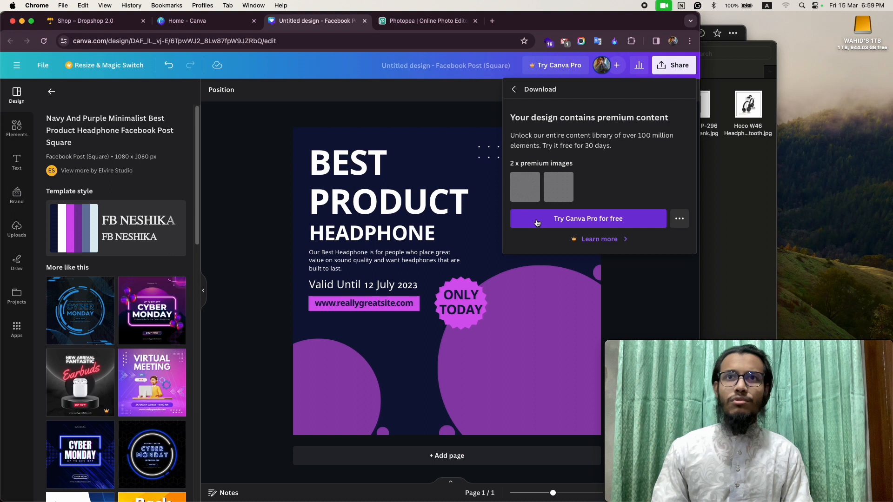
{"action": "left_click", "coordinate": [261, 274]}
{"action": "left_click", "coordinate": [486, 145]}
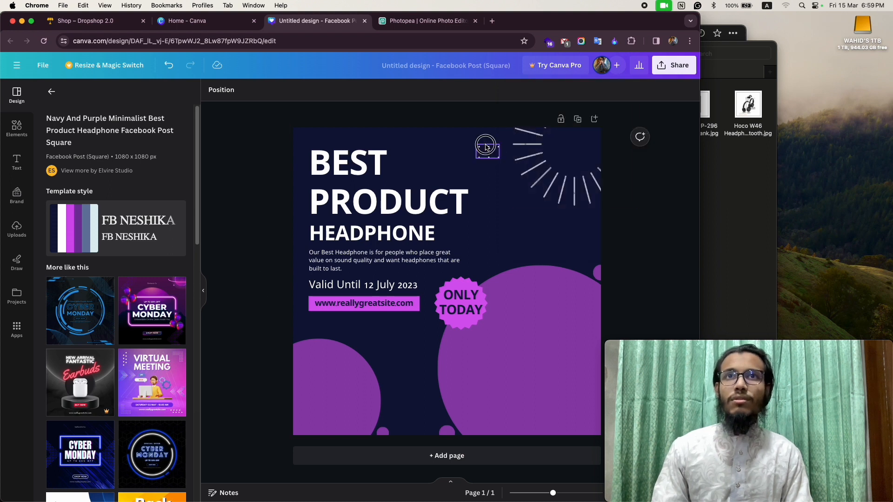
{"action": "left_click", "coordinate": [563, 148]}
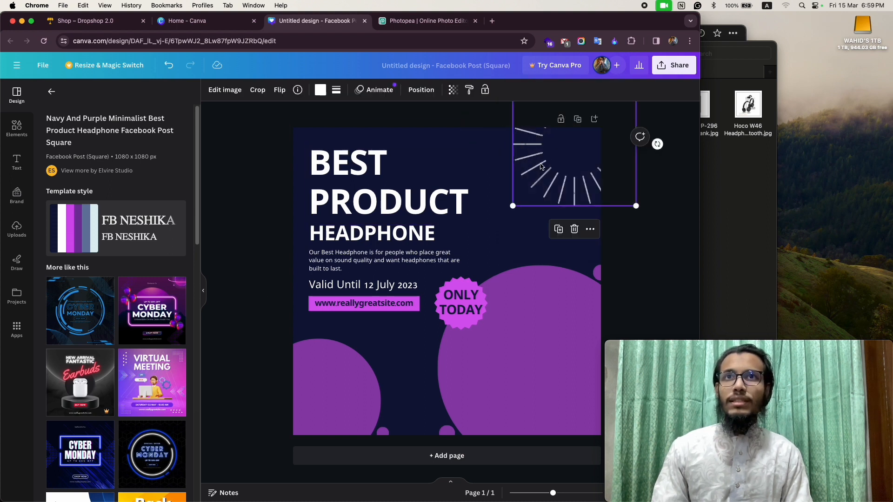
{"action": "left_click", "coordinate": [658, 251]}
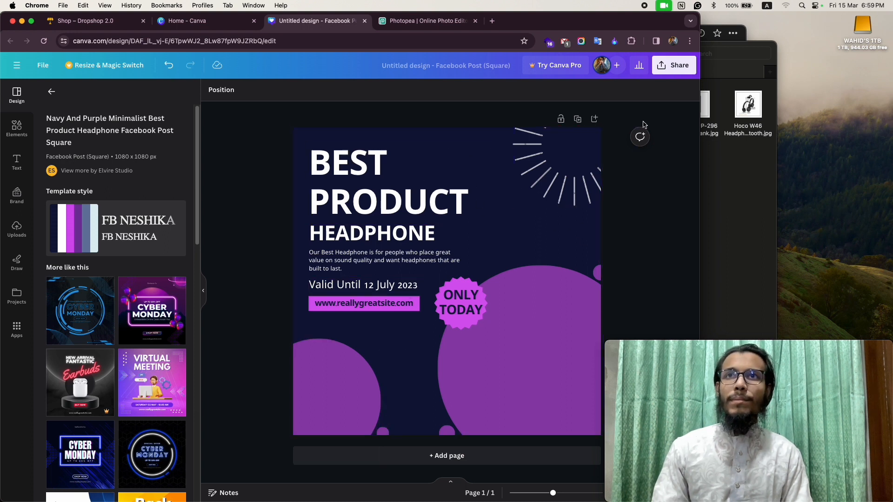
- Try the JPG download once more and delete the sunburst lines in the design's upper corner
{"action": "left_click", "coordinate": [676, 67]}
{"action": "left_click", "coordinate": [547, 300]}
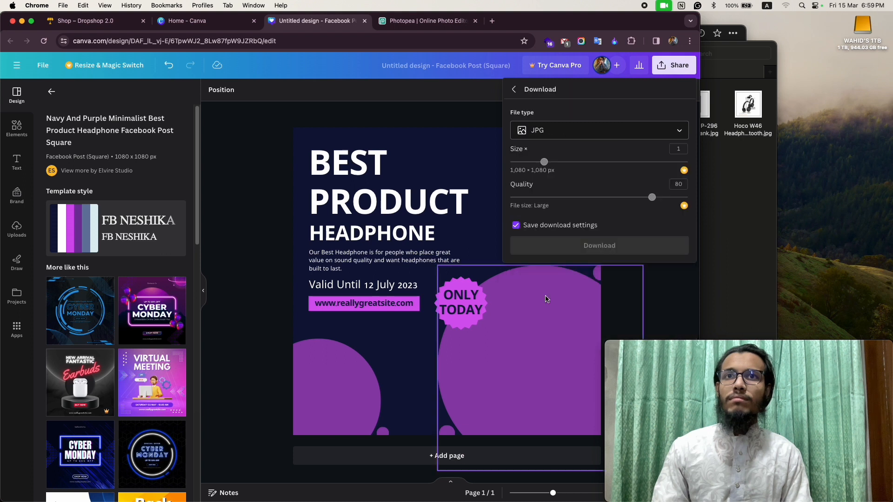
{"action": "left_click", "coordinate": [591, 241]}
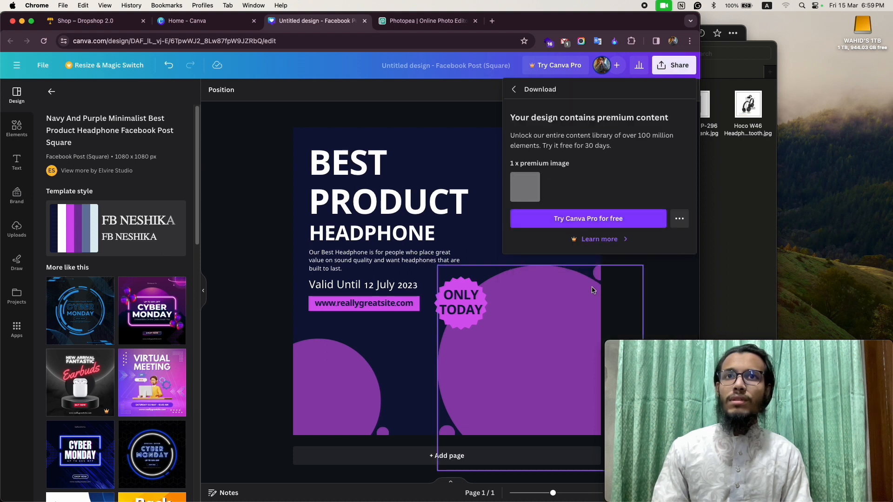
{"action": "left_click", "coordinate": [463, 288]}
{"action": "left_click", "coordinate": [549, 126]}
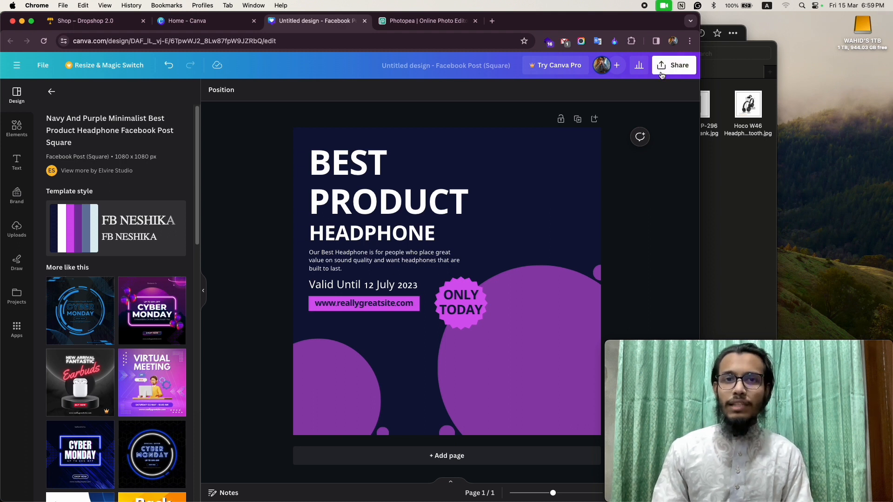
- Glance at the product images in Finder, switch to Photopea and close its ad-blocking notice
{"action": "left_click", "coordinate": [744, 205]}
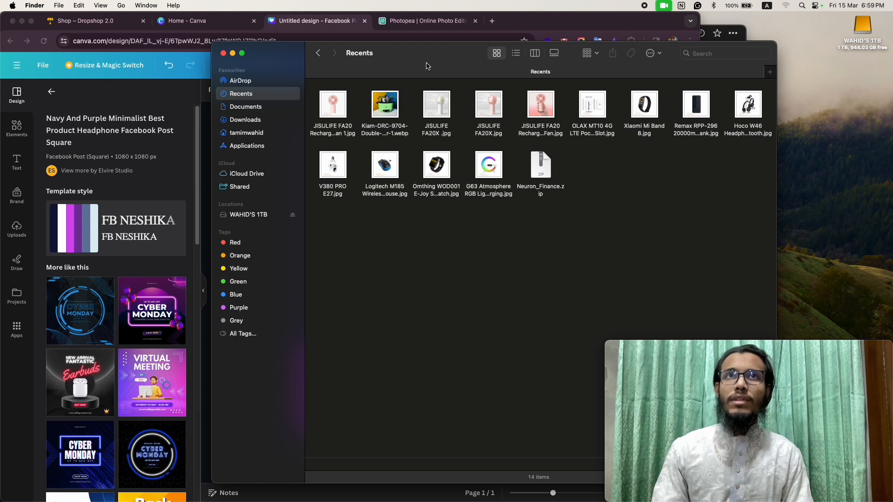
{"action": "left_click", "coordinate": [405, 20]}
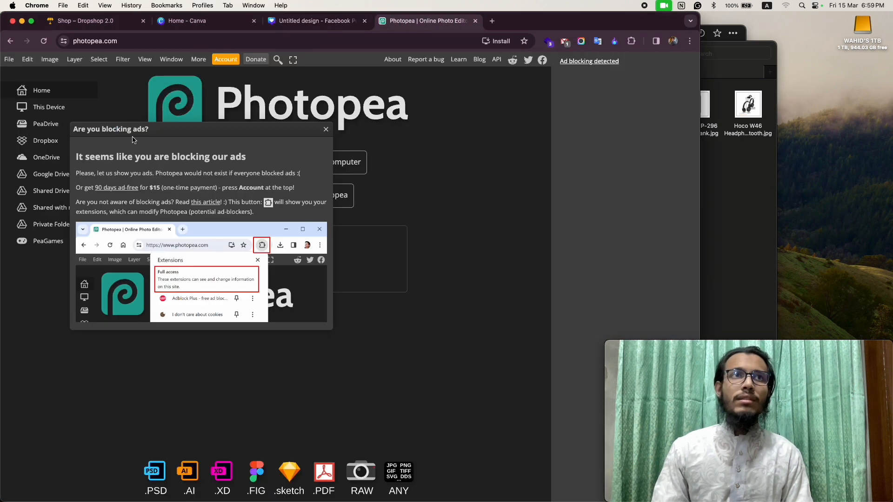
{"action": "left_click", "coordinate": [326, 130]}
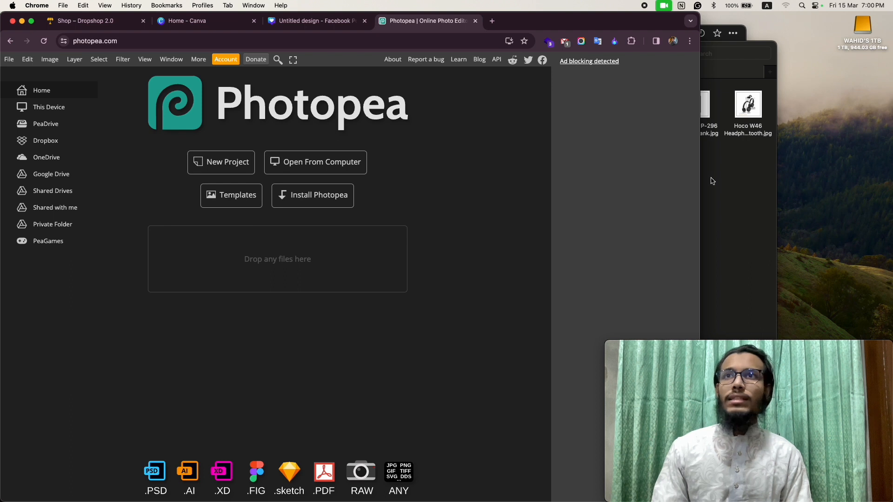
- Open the V380 PRO E27.jpg product image from Finder in Photopea
{"action": "left_click", "coordinate": [713, 182]}
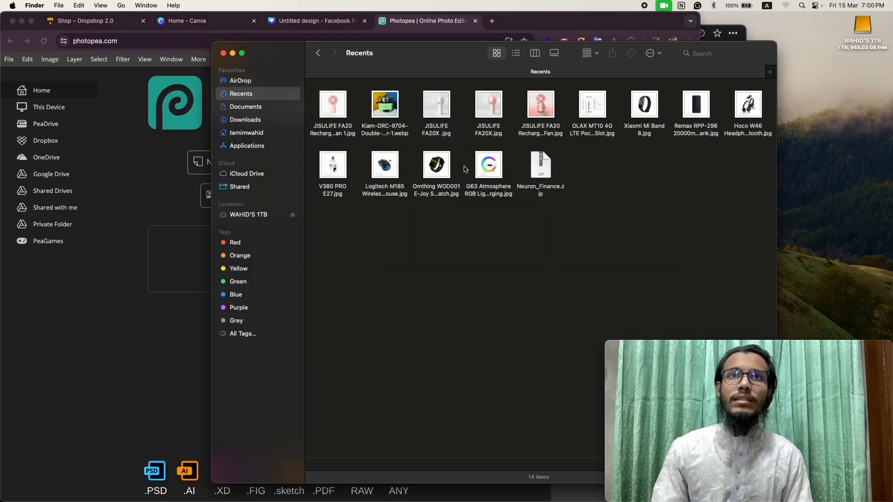
{"action": "left_click", "coordinate": [316, 24]}
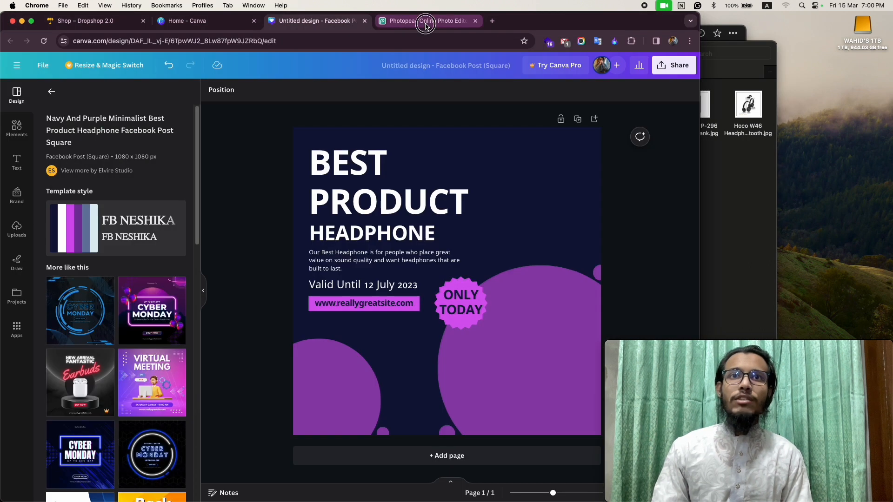
{"action": "left_click", "coordinate": [424, 22]}
{"action": "left_click", "coordinate": [738, 188]}
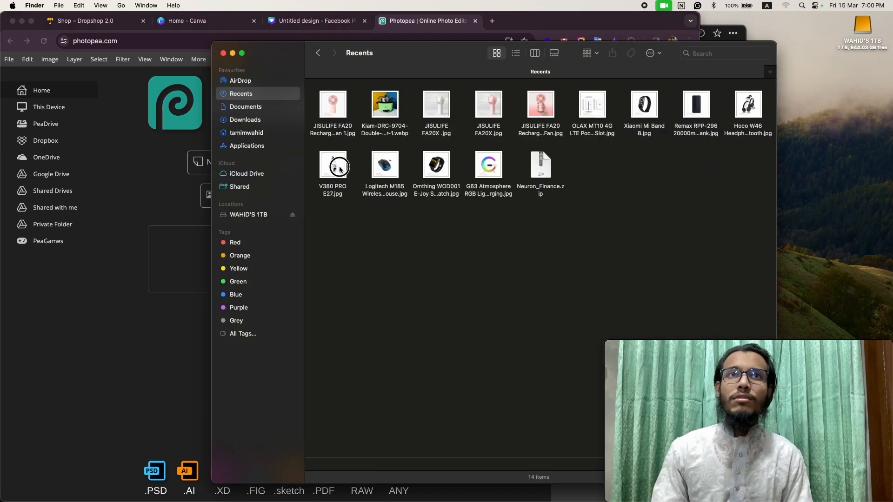
{"action": "left_click", "coordinate": [346, 179]}
{"action": "left_click_drag", "start_coordinate": [327, 167], "coordinate": [259, 261]}
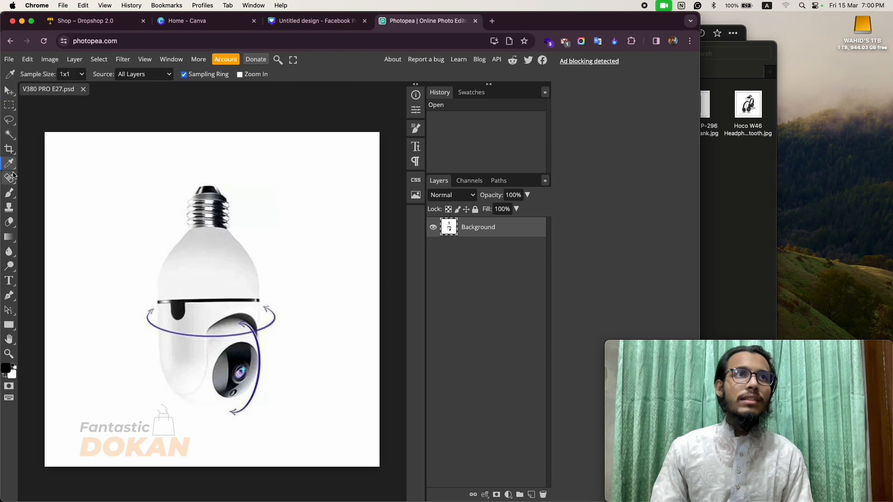
- Try selecting the white background around the bulb camera with the Magic Wand
{"action": "left_click", "coordinate": [15, 171]}
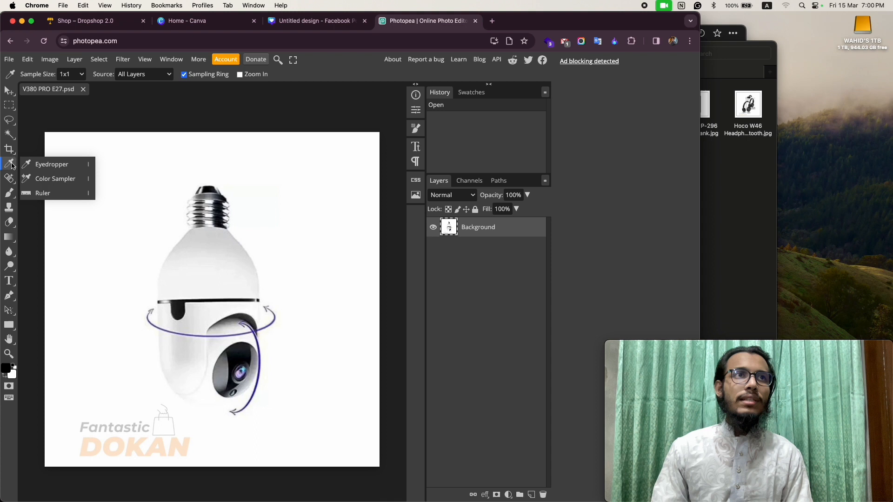
{"action": "left_click", "coordinate": [12, 139]}
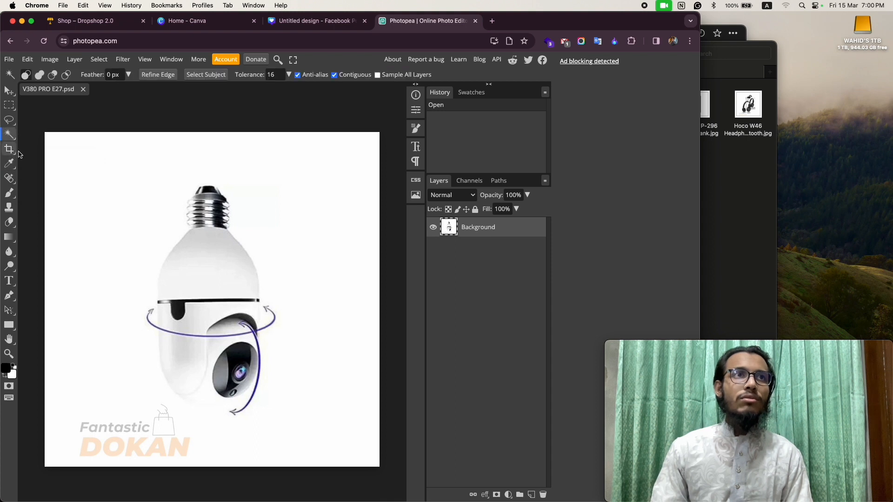
{"action": "left_click", "coordinate": [11, 138]}
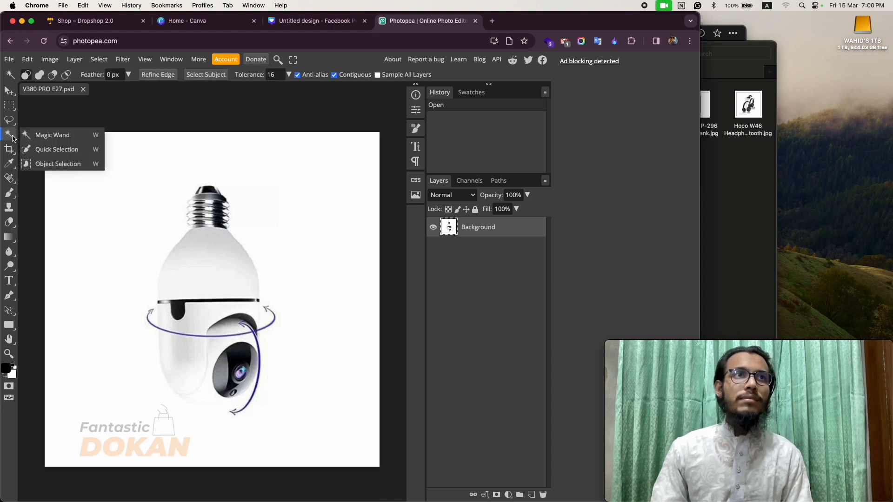
{"action": "left_click", "coordinate": [49, 135]}
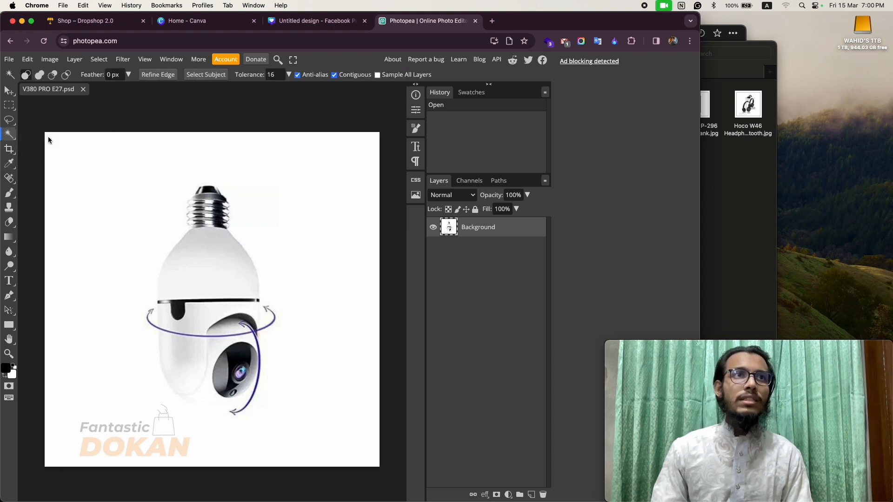
{"action": "left_click", "coordinate": [93, 184]}
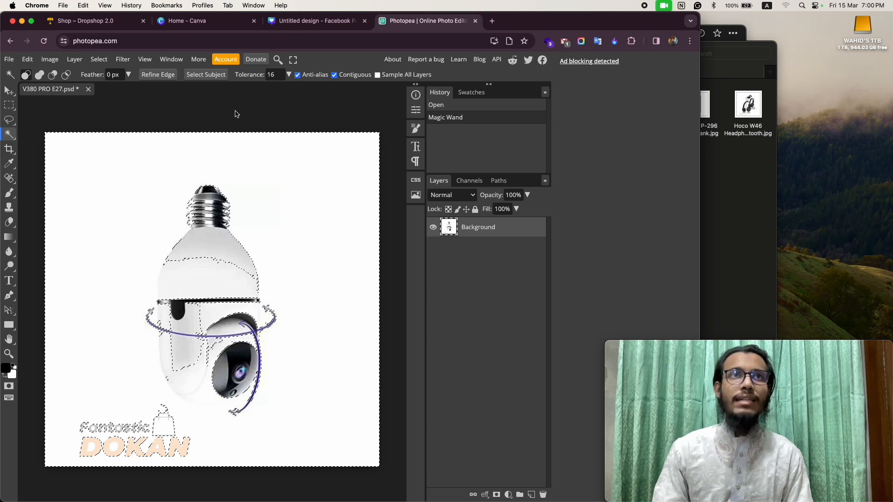
- Close the bulb camera image without saving and open the Omthing WOD001 smartwatch image from Finder in Photopea
{"action": "left_click", "coordinate": [87, 89]}
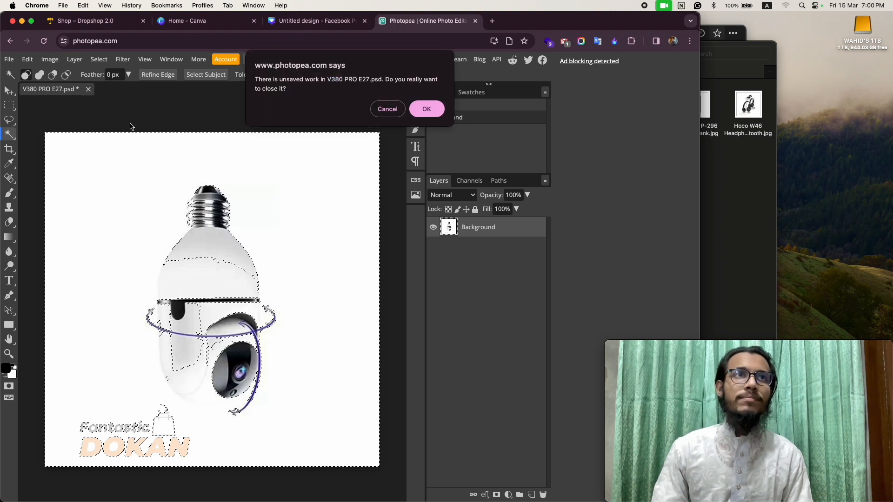
{"action": "left_click", "coordinate": [426, 110]}
{"action": "left_click", "coordinate": [740, 191]}
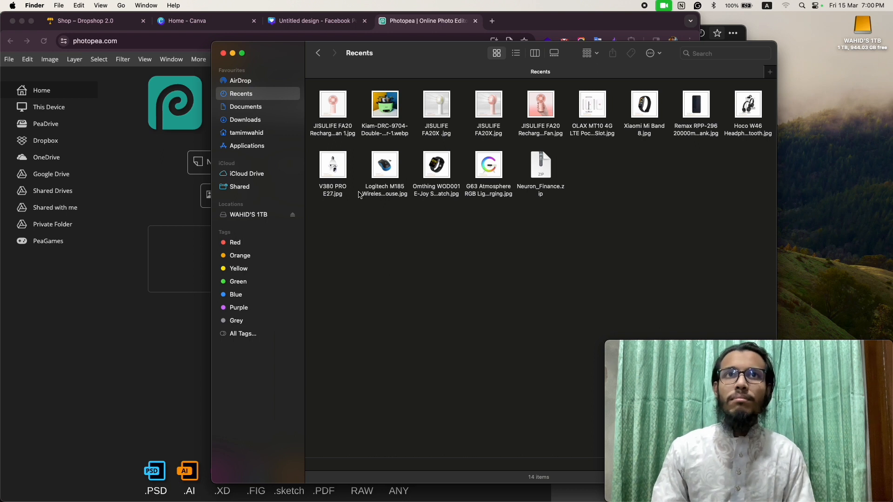
{"action": "left_click", "coordinate": [396, 176]}
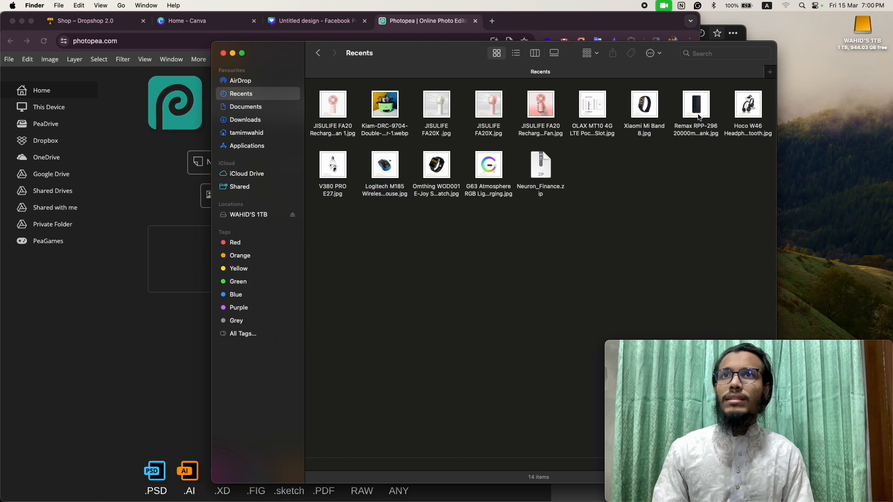
{"action": "left_click", "coordinate": [698, 111]}
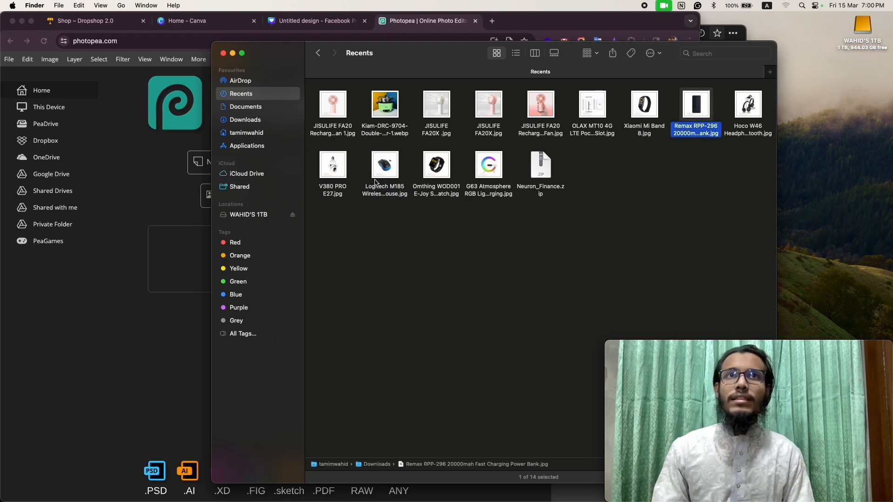
{"action": "left_click_drag", "start_coordinate": [440, 170], "coordinate": [262, 259]}
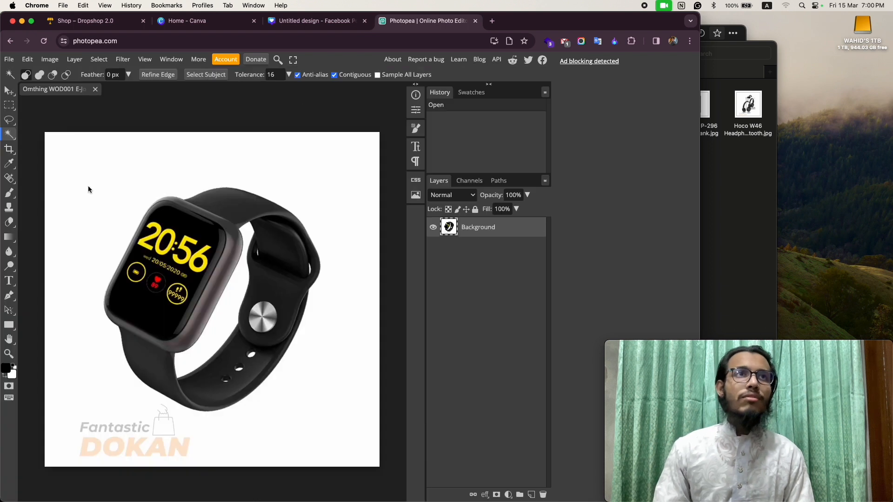
- Select the white background around the watch with the Magic Wand, invert the selection and output it through Refine Edge to a new layer
{"action": "left_click", "coordinate": [110, 178]}
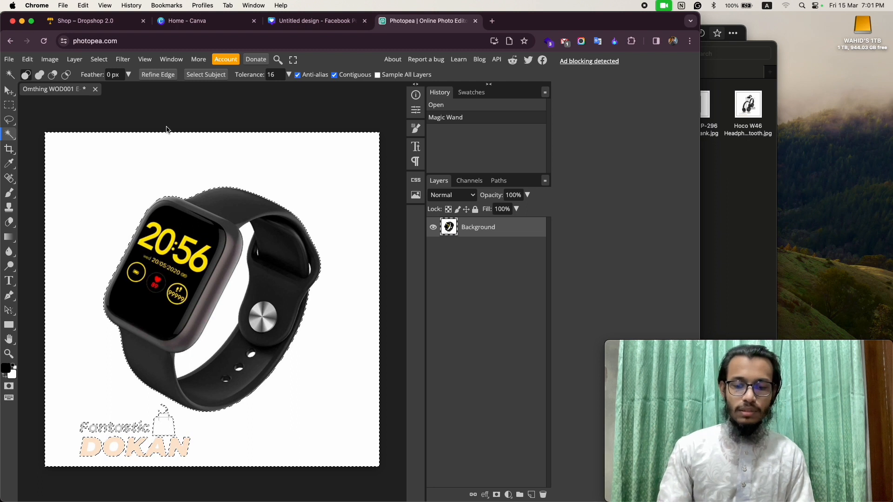
{"action": "key", "text": "super+shift+i"}
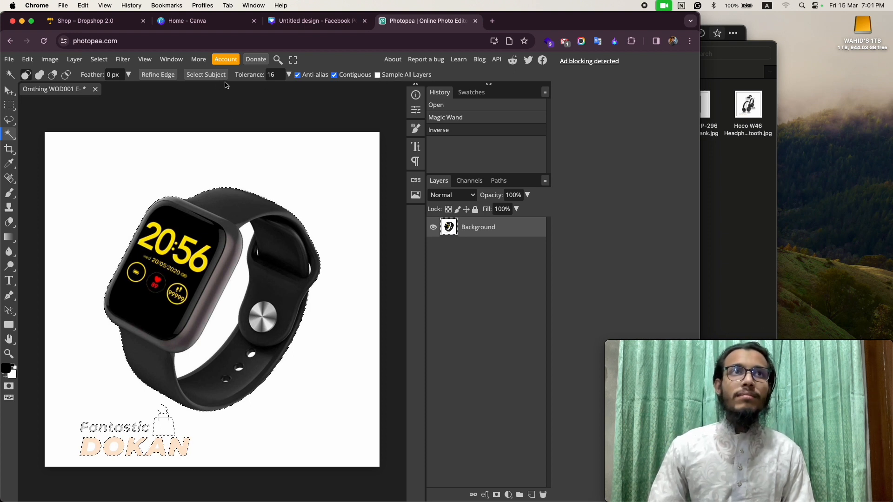
{"action": "left_click", "coordinate": [158, 74]}
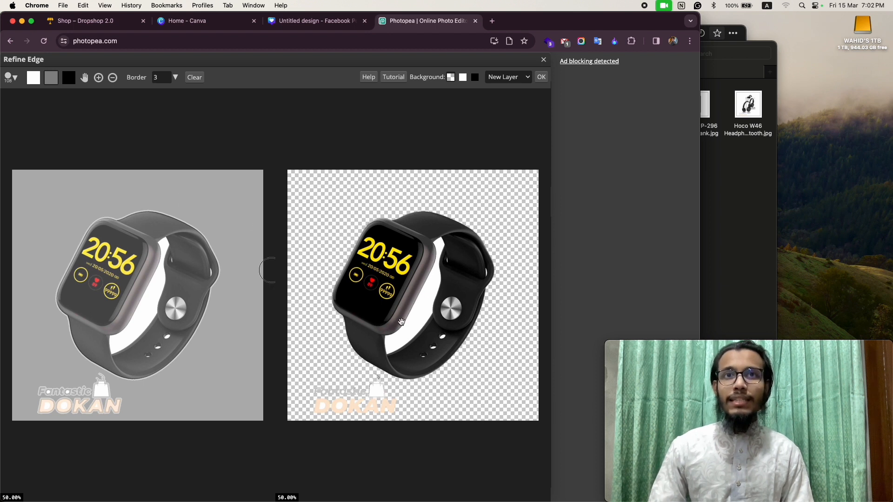
{"action": "left_click", "coordinate": [541, 77]}
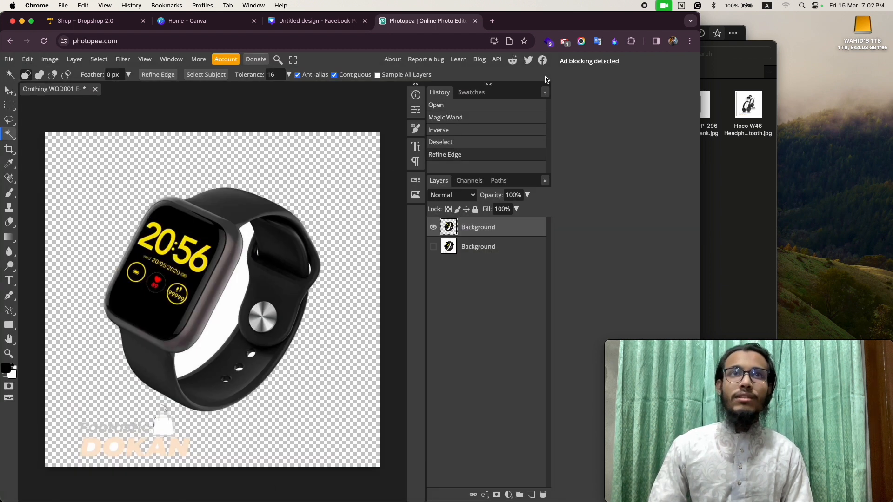
- Select the white gap inside the watch strap with the Magic Wand and invert the selection
{"action": "left_click", "coordinate": [225, 314]}
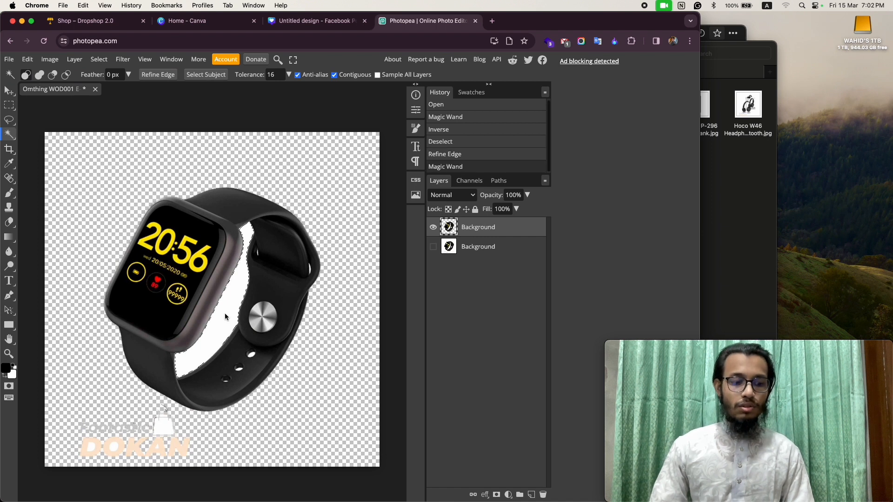
{"action": "key", "text": "super+shift+i"}
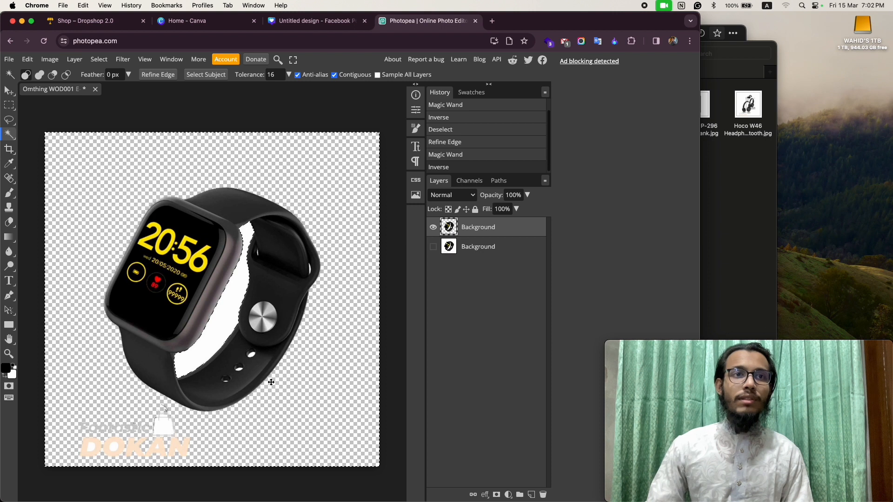
- Try to crop away the strip below the watch that holds the Fantastic Dokan watermark
{"action": "left_click", "coordinate": [9, 149]}
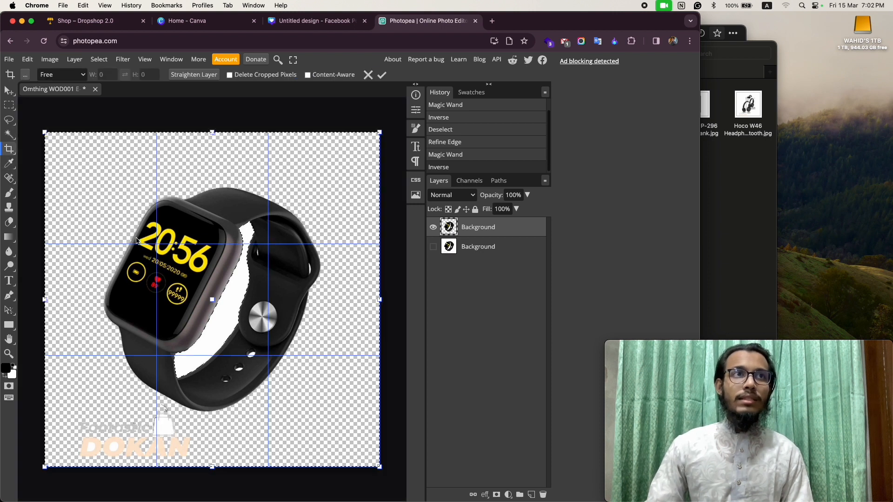
{"action": "left_click_drag", "start_coordinate": [212, 467], "coordinate": [215, 412]}
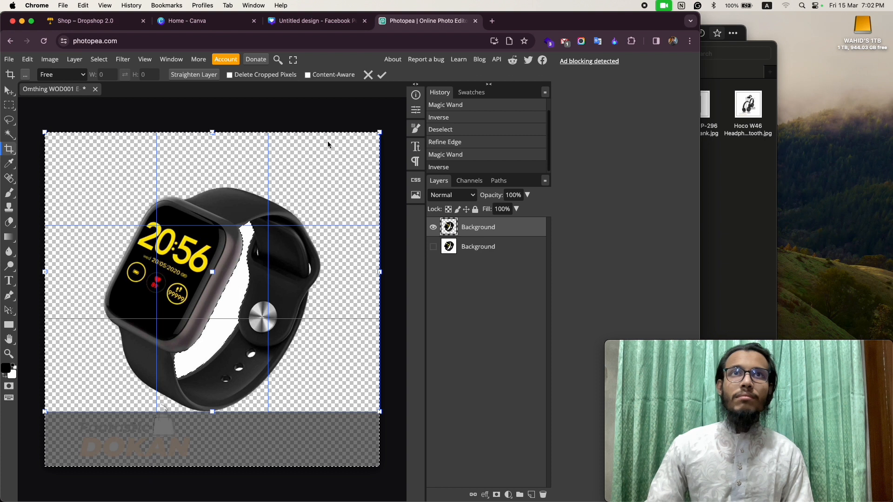
{"action": "left_click", "coordinate": [382, 74]}
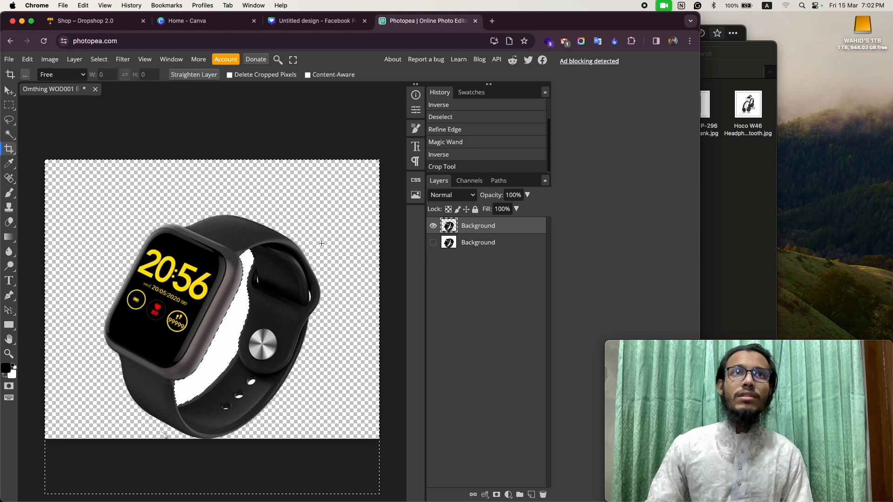
{"action": "left_click", "coordinate": [12, 148]}
- Run Refine Edge on the inverted selection and output the watch without the strap gap's white fill to a new layer
{"action": "left_click", "coordinate": [10, 135]}
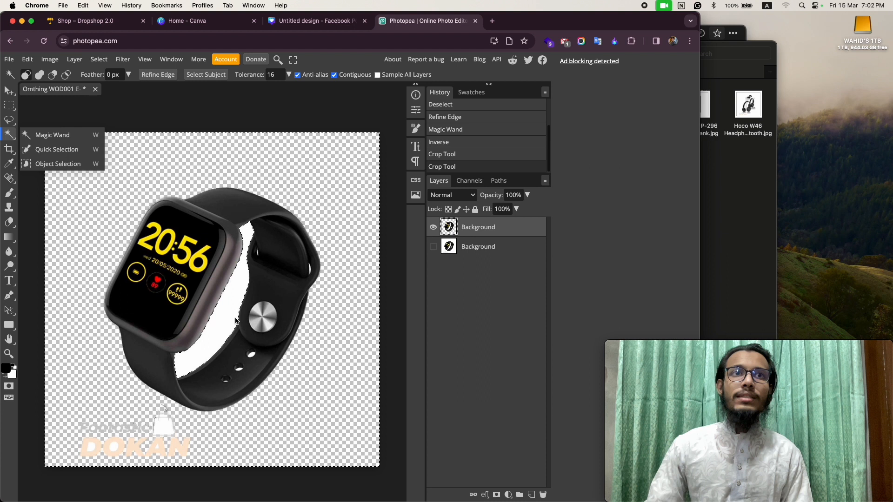
{"action": "left_click", "coordinate": [157, 75]}
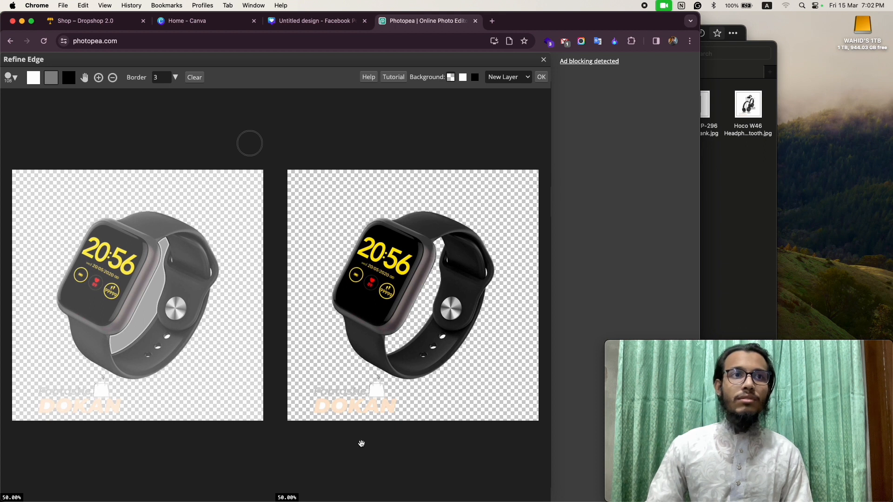
{"action": "left_click", "coordinate": [541, 77]}
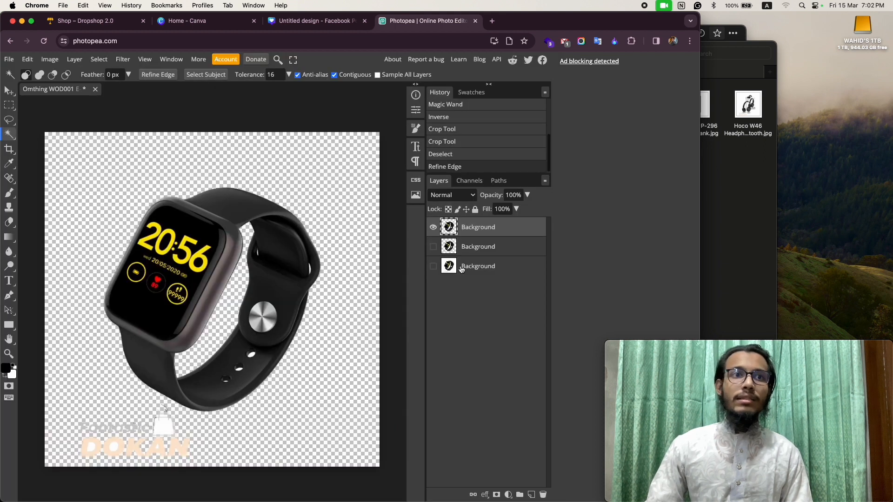
- Crop the canvas from below to about 1080 × 908 px, cutting off the Fantastic Dokan watermark under the watch
{"action": "left_click", "coordinate": [9, 149]}
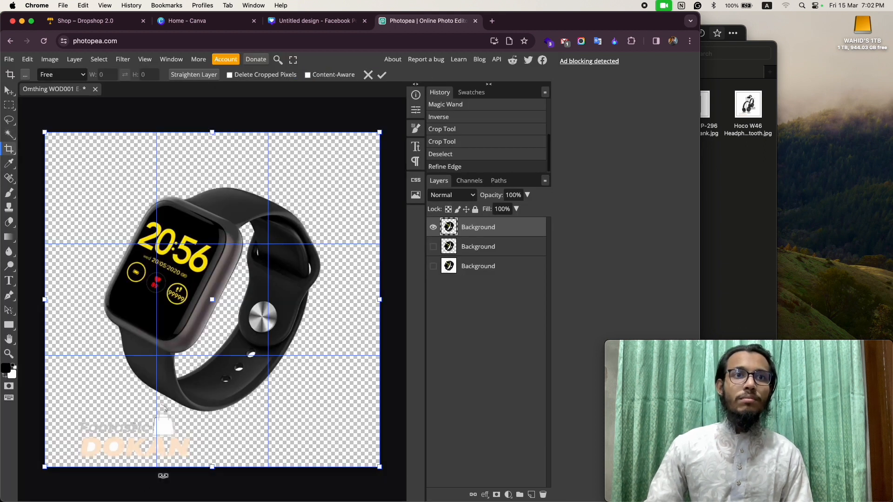
{"action": "left_click_drag", "start_coordinate": [218, 471], "coordinate": [221, 415]}
{"action": "left_click", "coordinate": [382, 75]}
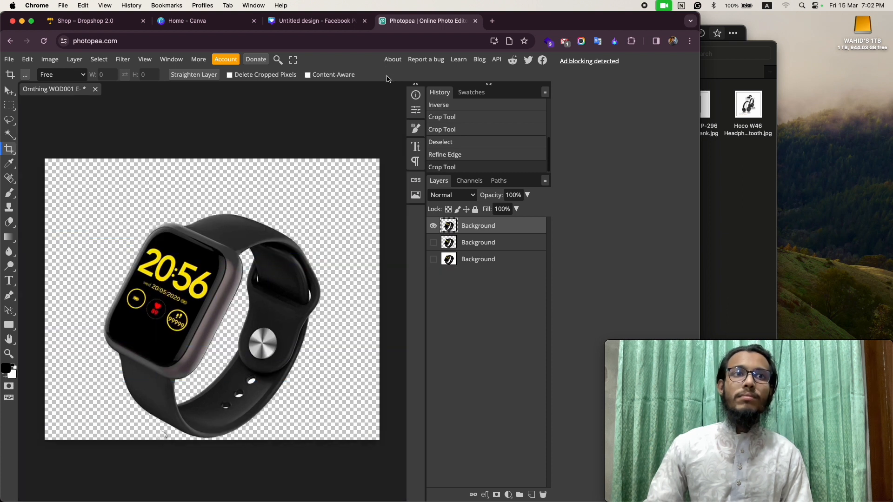
{"action": "left_click", "coordinate": [9, 59]}
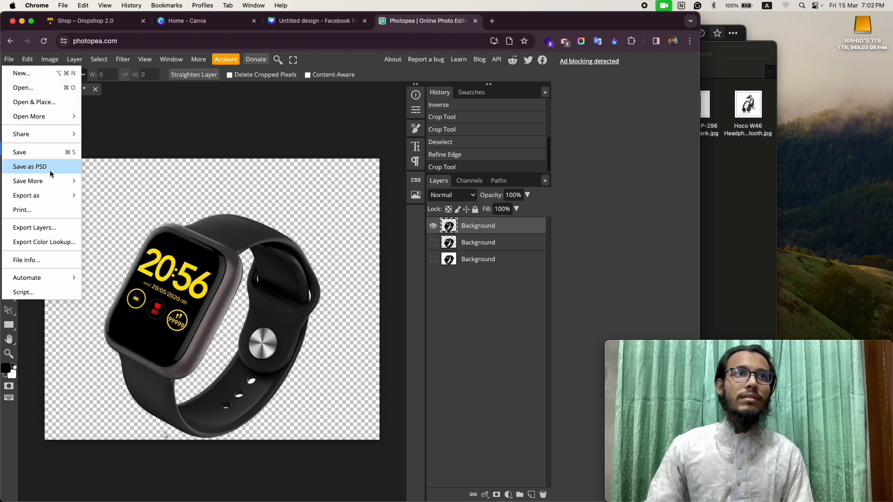
{"action": "mouse_move", "coordinate": [50, 182]}
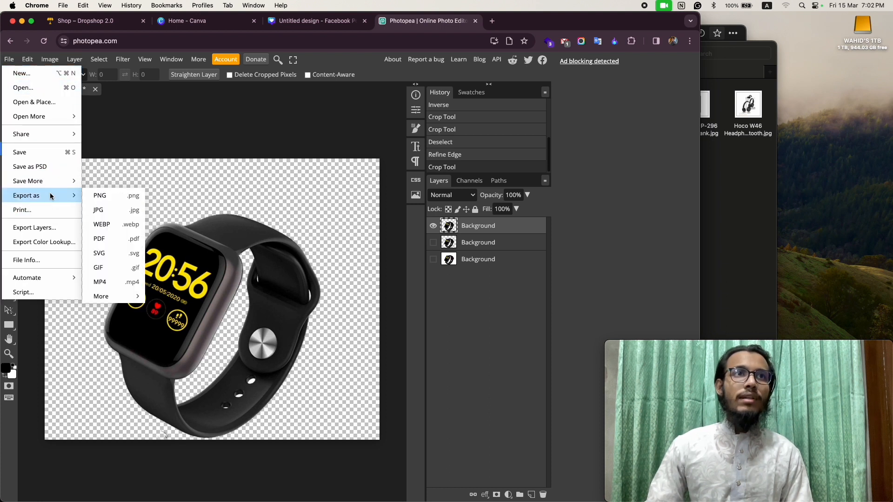
{"action": "left_click", "coordinate": [123, 210]}
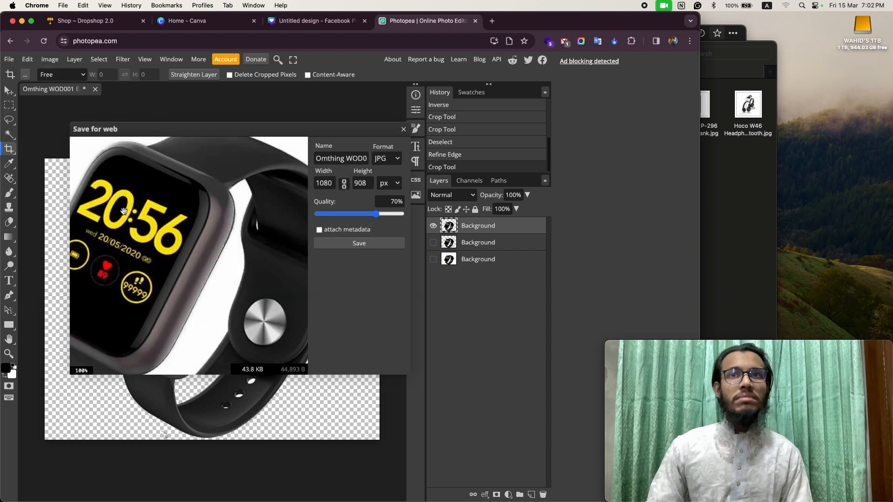
{"action": "left_click", "coordinate": [403, 130]}
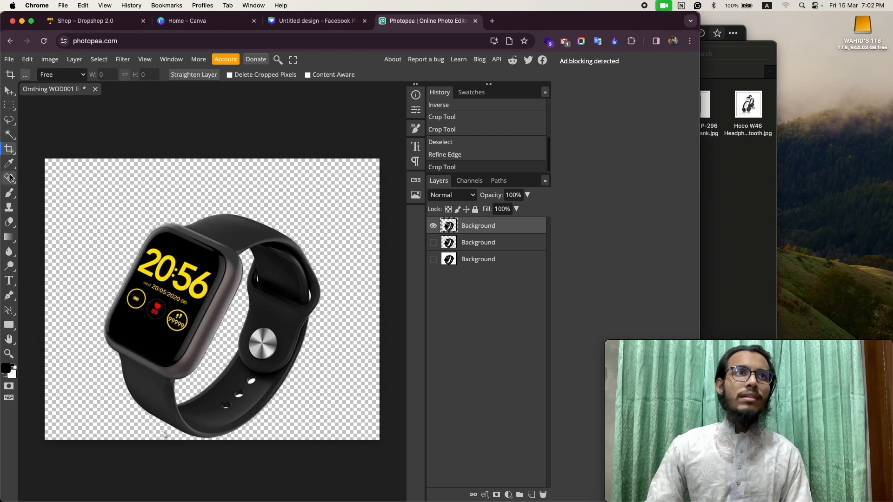
- Export the watch cutout as a 1080 × 908 px PNG at 100% quality and save it in the Documents folder
{"action": "left_click", "coordinate": [9, 59]}
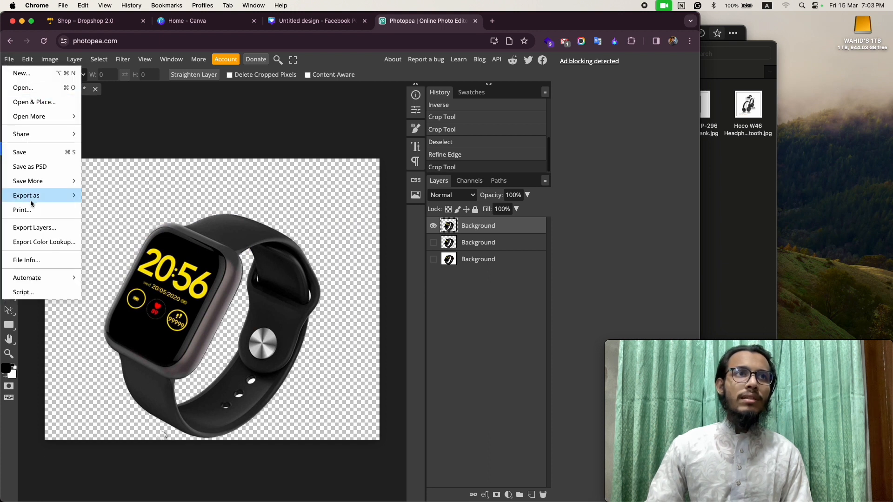
{"action": "mouse_move", "coordinate": [30, 200]}
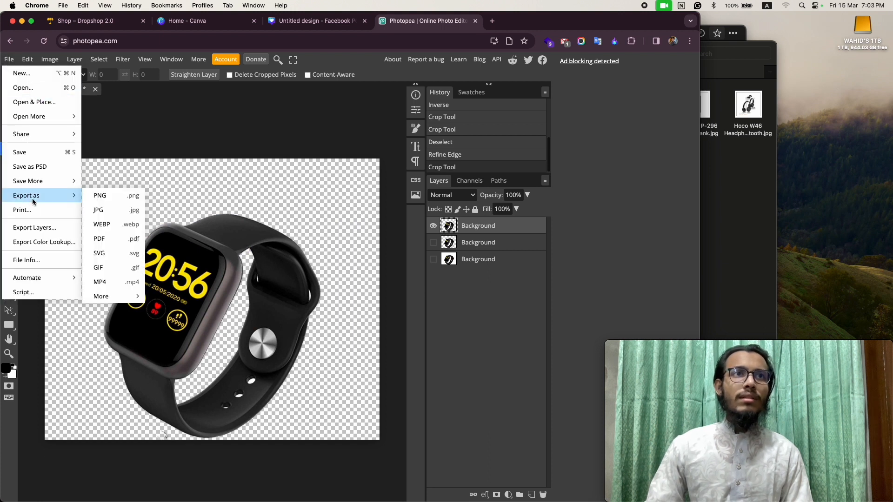
{"action": "left_click", "coordinate": [113, 196]}
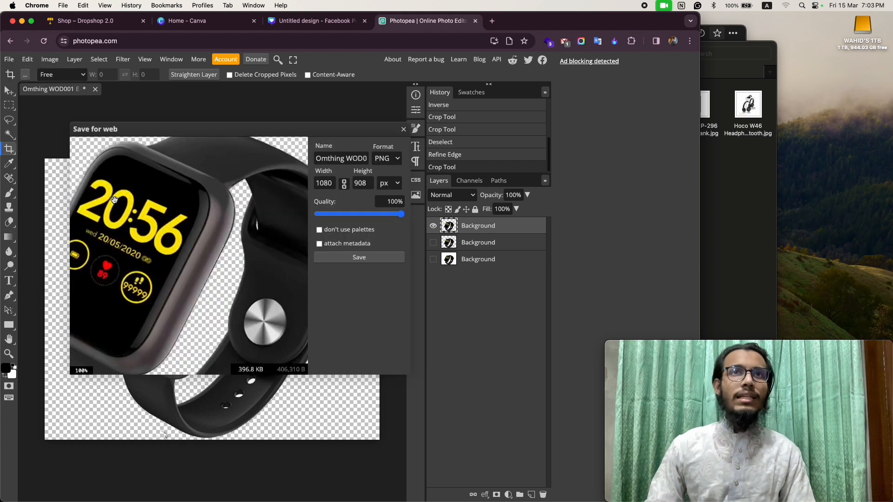
{"action": "left_click", "coordinate": [359, 257]}
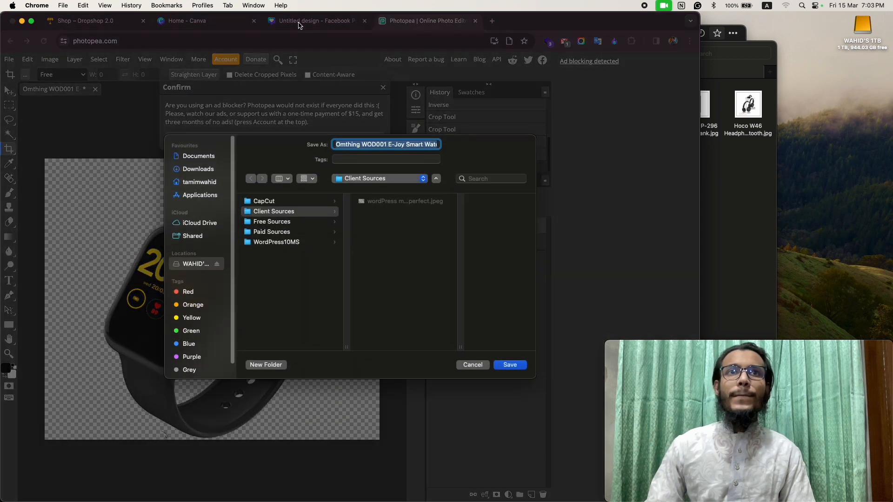
{"action": "left_click", "coordinate": [201, 157]}
{"action": "left_click", "coordinate": [510, 366]}
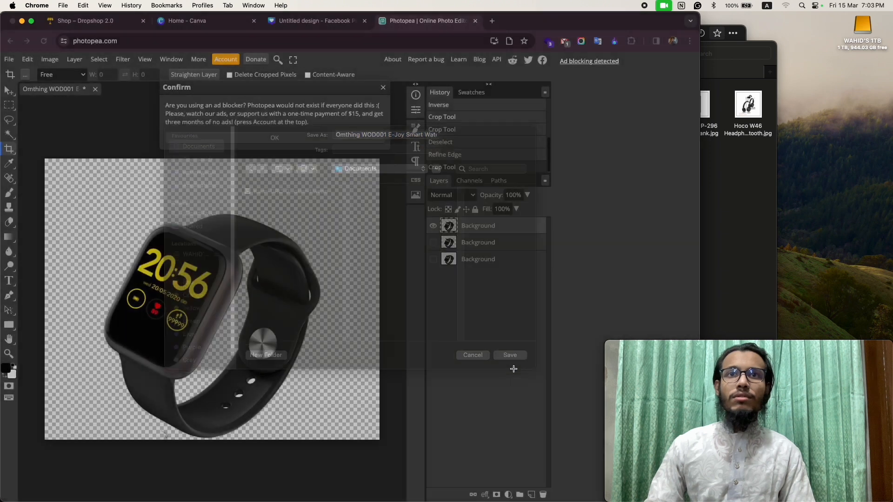
- Switch to the Canva Facebook post design and upload the exported watch PNG from the Documents folder
{"action": "left_click", "coordinate": [299, 22]}
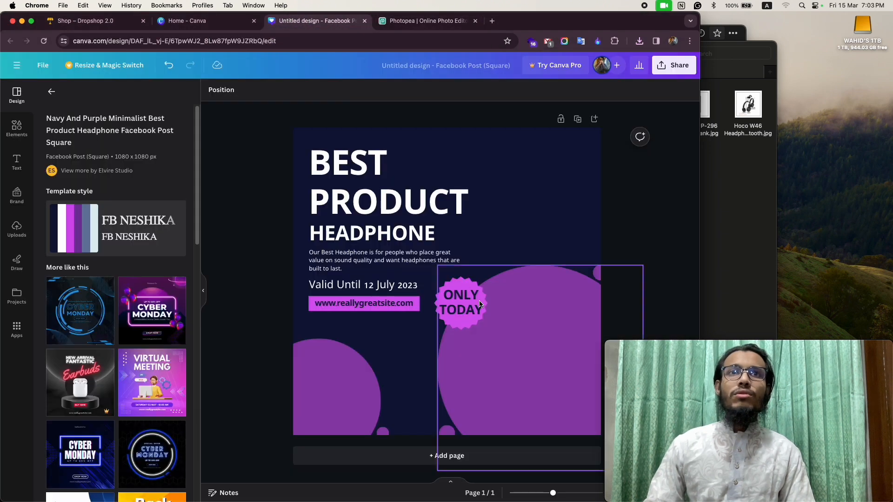
{"action": "left_click", "coordinate": [770, 172]}
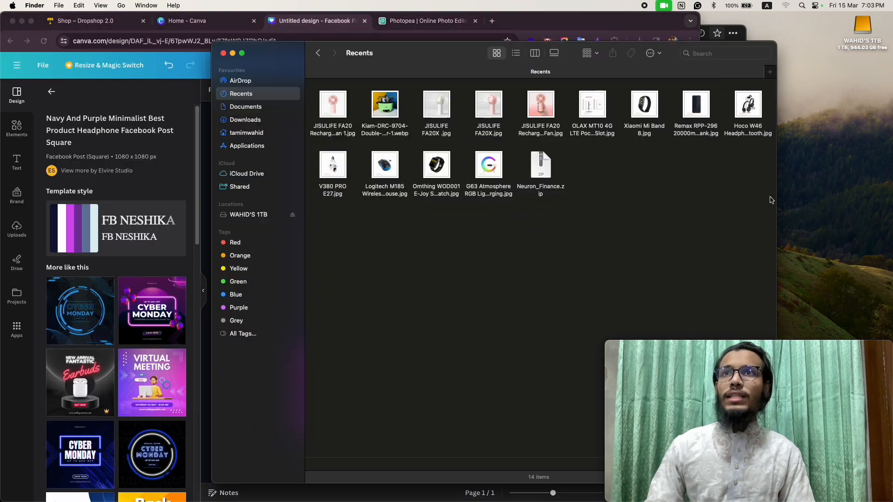
{"action": "left_click", "coordinate": [263, 107]}
{"action": "left_click_drag", "start_coordinate": [389, 112], "coordinate": [54, 242]}
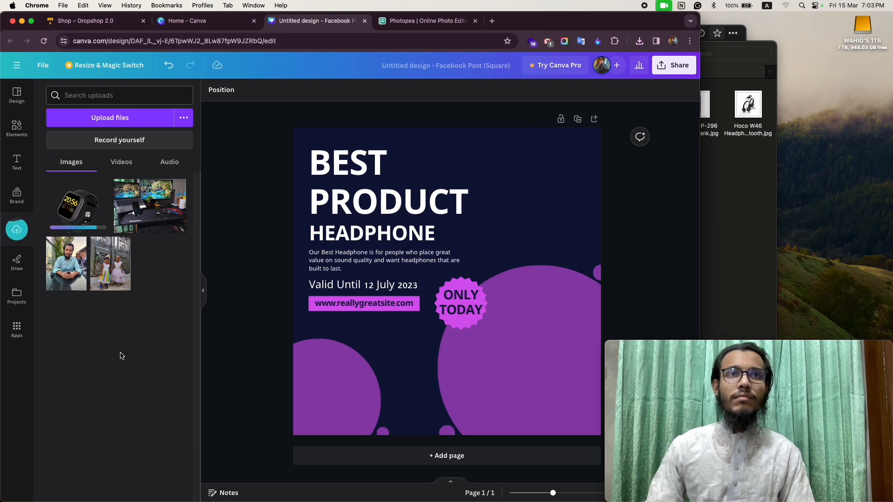
- Place the uploaded watch image over the large purple circle beside the ONLY TODAY badge and enlarge it slightly
{"action": "left_click", "coordinate": [74, 201]}
{"action": "left_click_drag", "start_coordinate": [498, 345], "coordinate": [581, 404]}
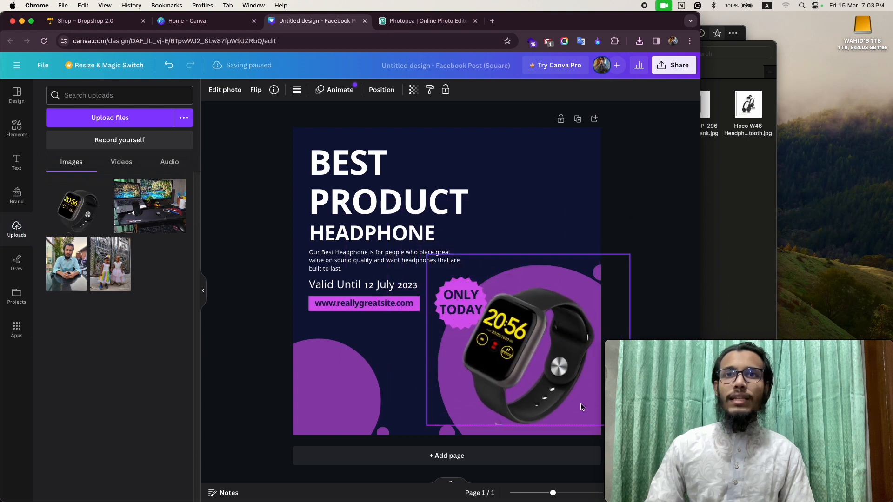
{"action": "left_click_drag", "start_coordinate": [516, 347], "coordinate": [514, 346]}
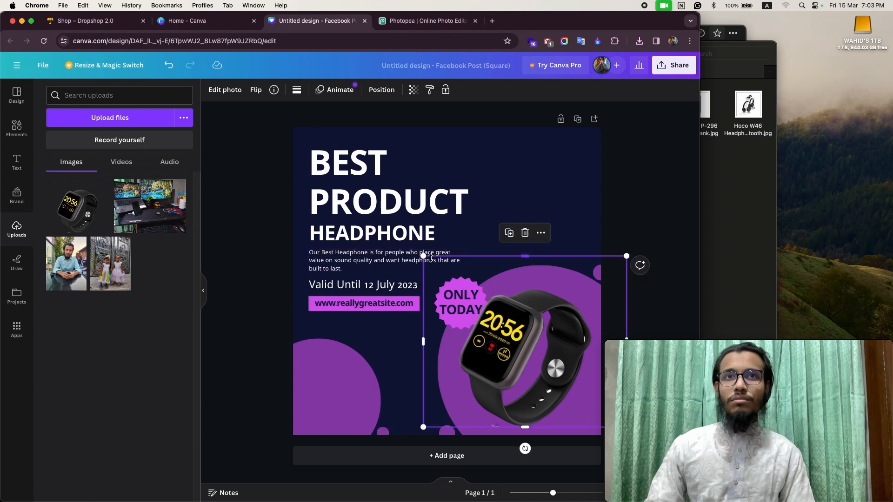
{"action": "left_click_drag", "start_coordinate": [423, 255], "coordinate": [416, 250]}
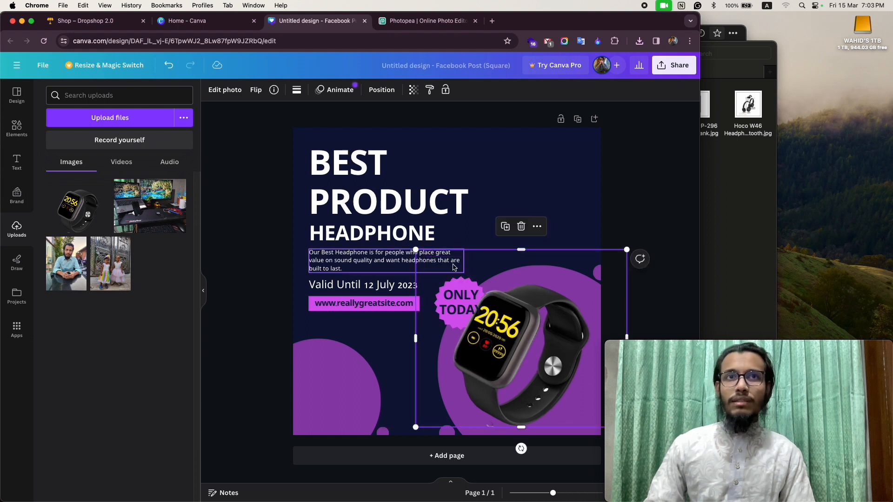
- Delete the headphone description paragraph and the "Valid Until 12 July 2023" line from the post
{"action": "left_click", "coordinate": [356, 253]}
{"action": "left_click", "coordinate": [348, 284]}
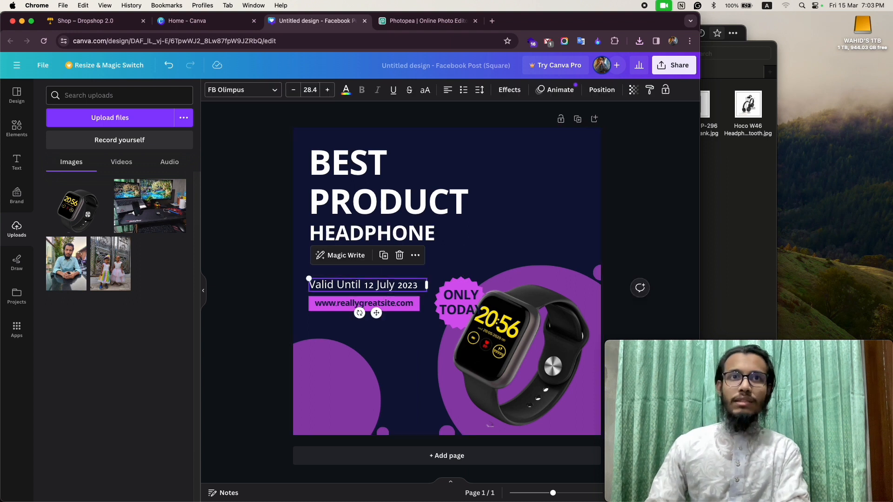
{"action": "key", "text": "Delete"}
{"action": "left_click", "coordinate": [336, 307]}
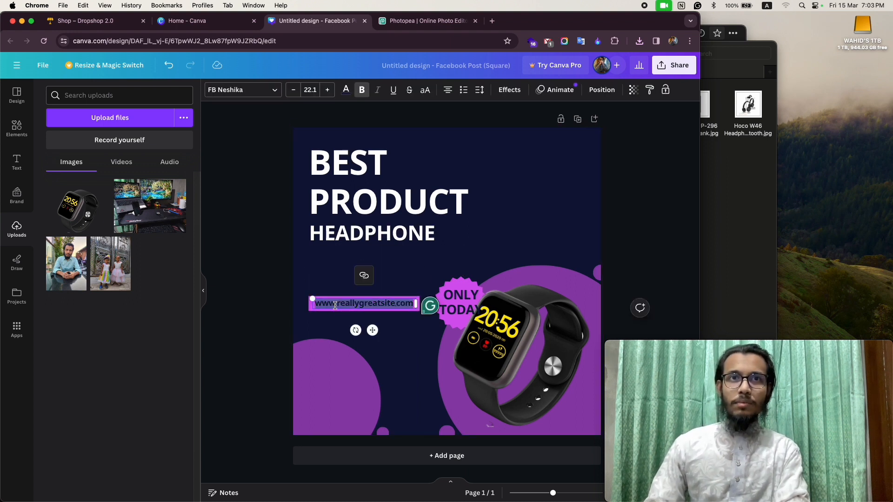